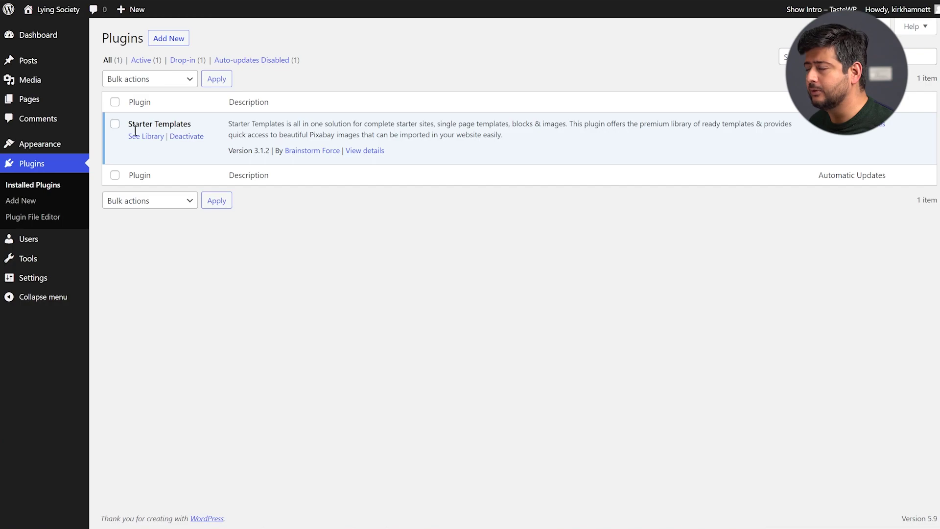
Open the Starter Templates plugin's library and browse the available website templates
{"action": "mouse_move", "coordinate": [61, 142]}
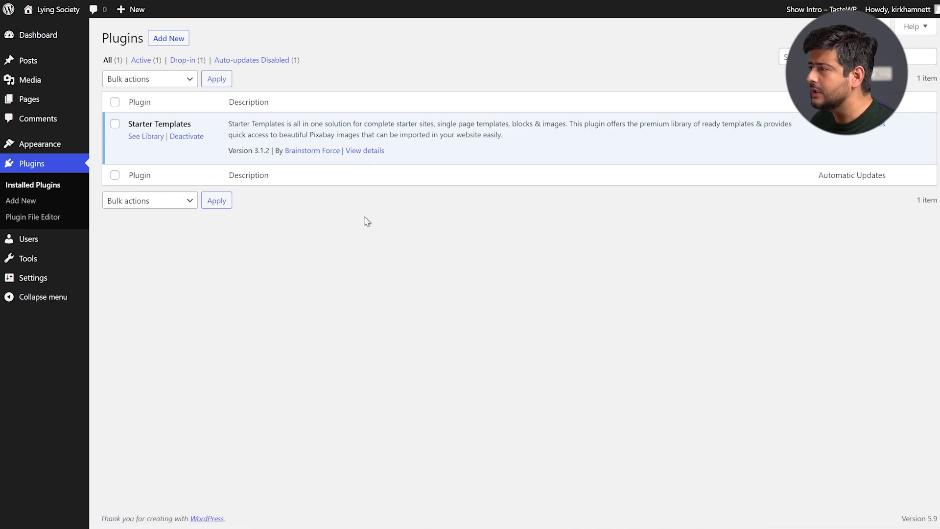
{"action": "left_click", "coordinate": [150, 140]}
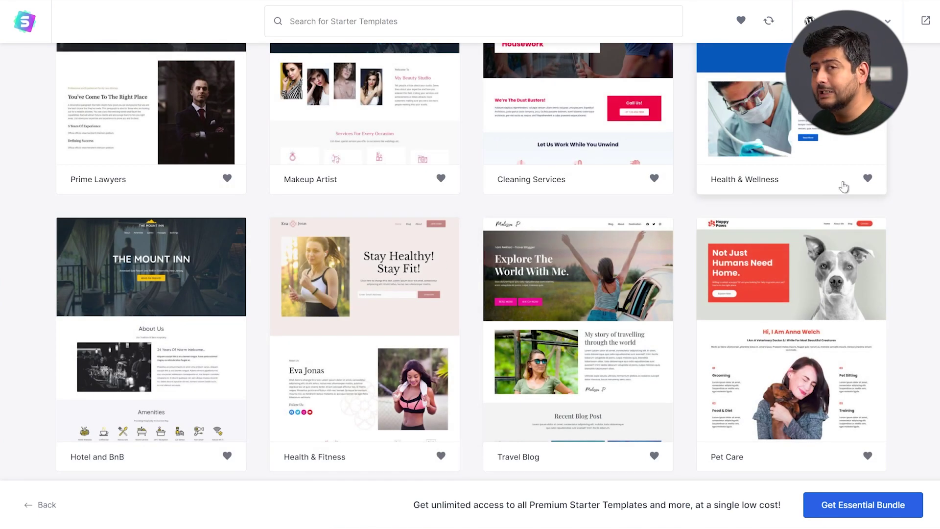
{"action": "scroll", "coordinate": [927, 146], "scroll_direction": "down", "scroll_amount": 20}
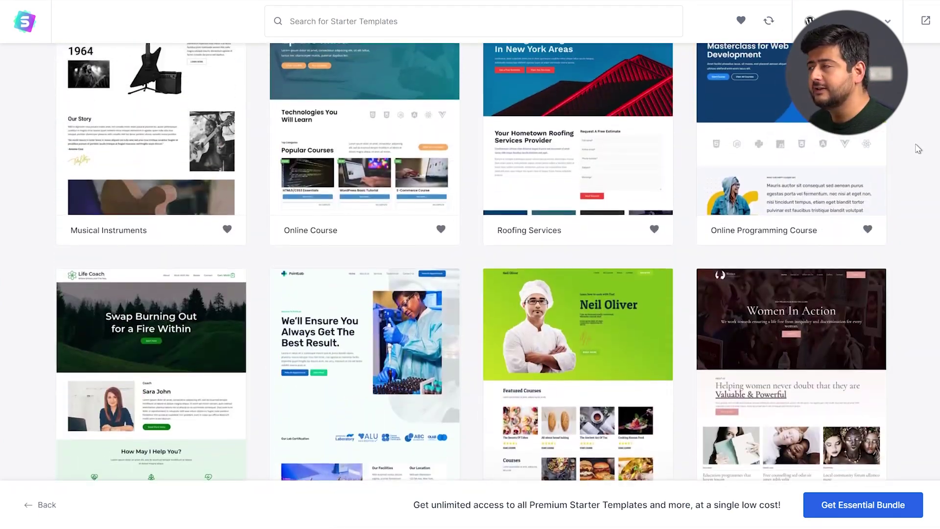
{"action": "scroll", "coordinate": [918, 149], "scroll_direction": "up", "scroll_amount": 20}
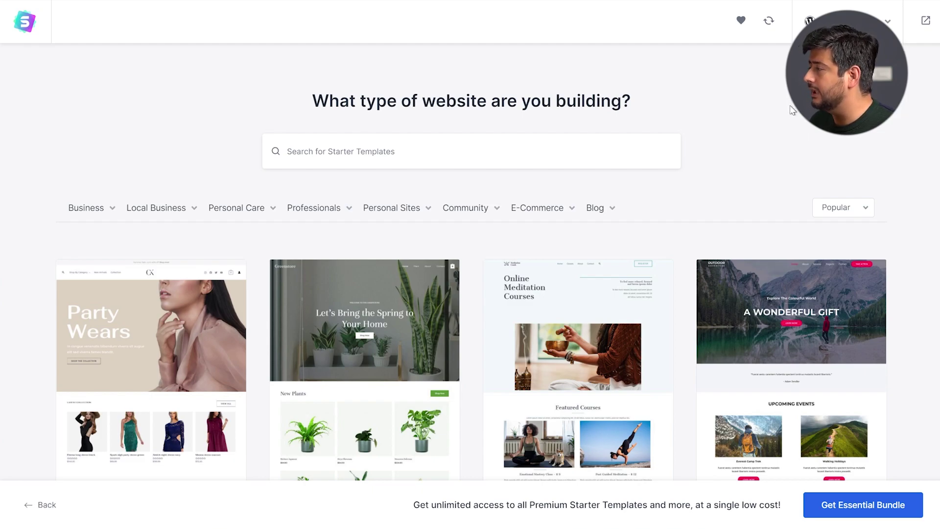
{"action": "scroll", "coordinate": [685, 261], "scroll_direction": "down", "scroll_amount": 20}
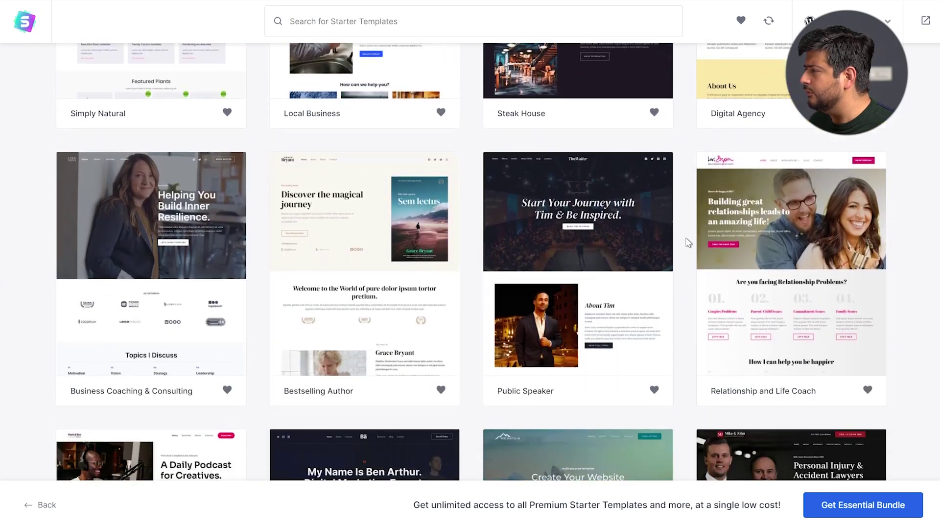
{"action": "scroll", "coordinate": [688, 230], "scroll_direction": "up", "scroll_amount": 20}
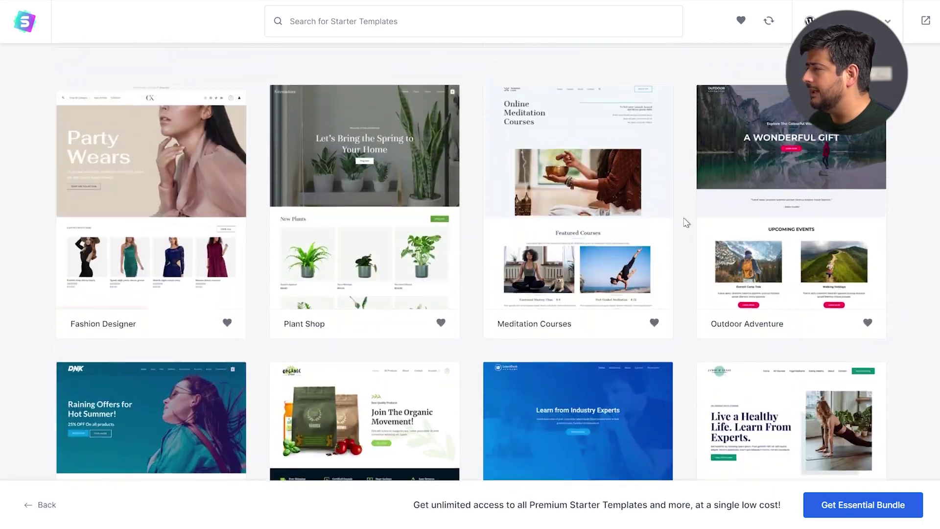
{"action": "scroll", "coordinate": [685, 217], "scroll_direction": "down", "scroll_amount": 6}
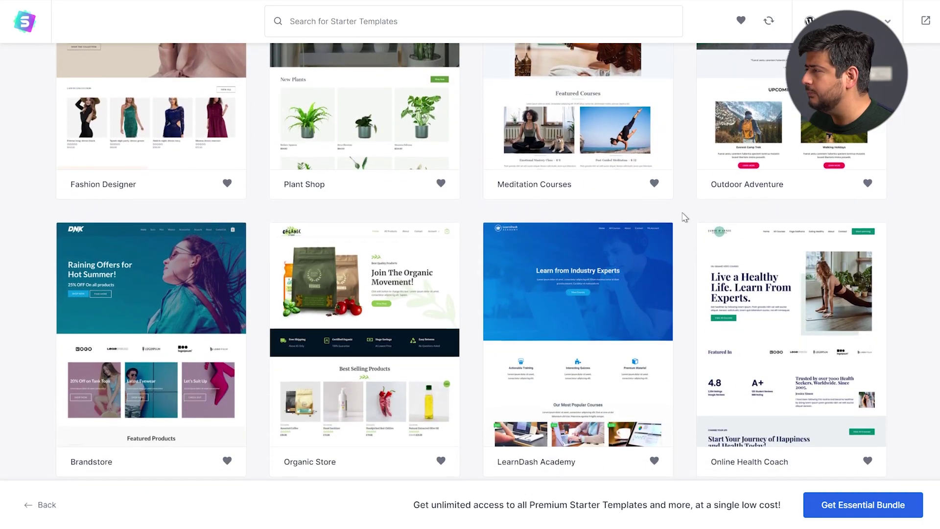
{"action": "scroll", "coordinate": [684, 217], "scroll_direction": "down", "scroll_amount": 5}
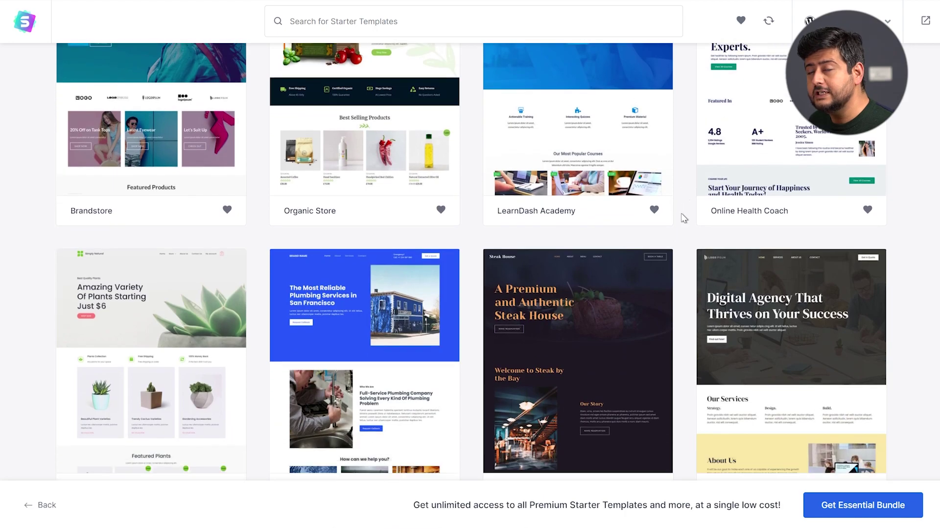
{"action": "scroll", "coordinate": [684, 218], "scroll_direction": "down", "scroll_amount": 6}
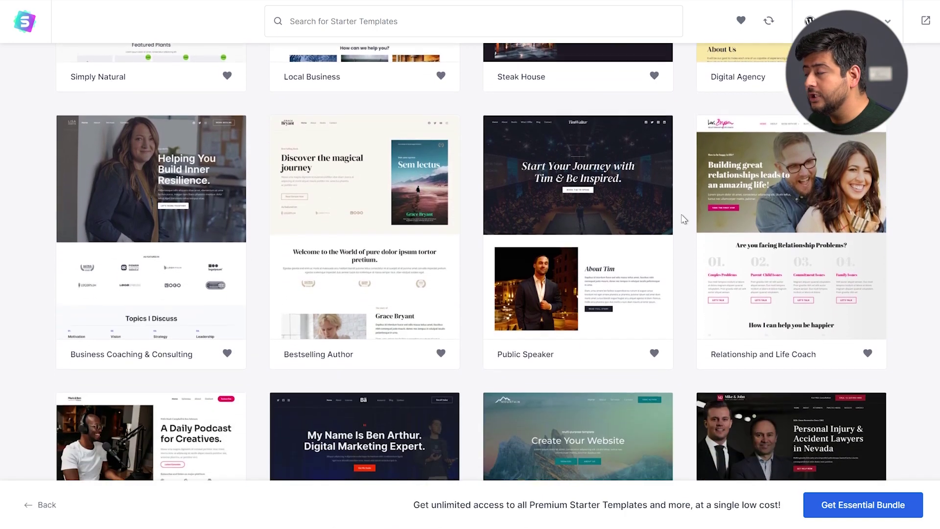
{"action": "scroll", "coordinate": [684, 219], "scroll_direction": "down", "scroll_amount": 4}
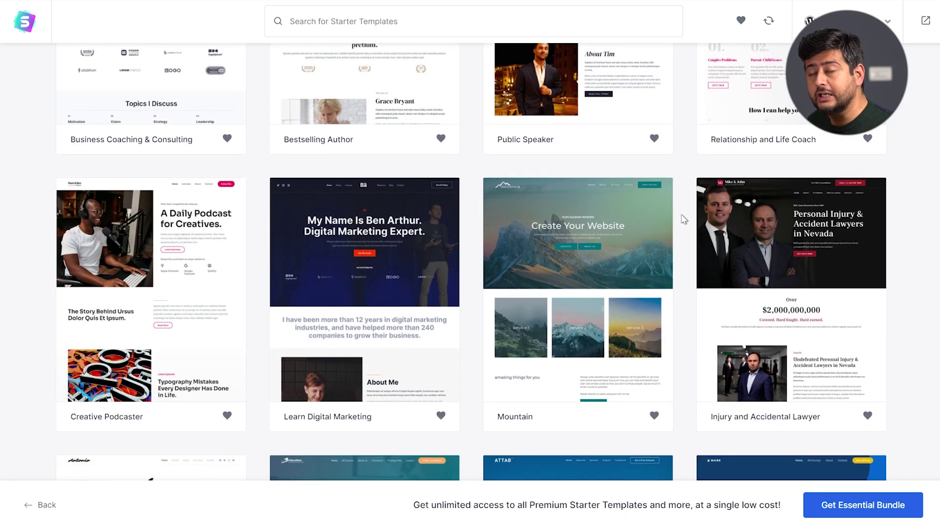
{"action": "scroll", "coordinate": [687, 224], "scroll_direction": "down", "scroll_amount": 8}
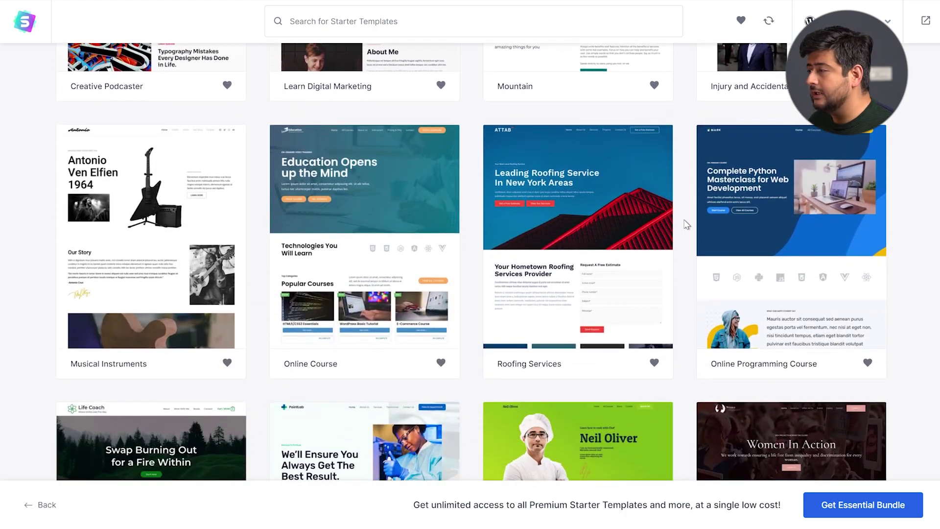
{"action": "scroll", "coordinate": [687, 224], "scroll_direction": "down", "scroll_amount": 6}
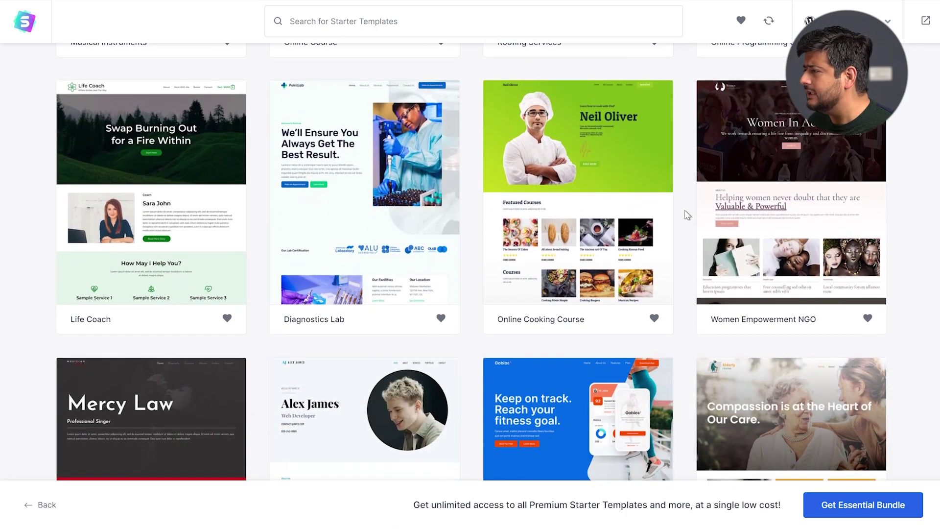
{"action": "scroll", "coordinate": [688, 210], "scroll_direction": "down", "scroll_amount": 3}
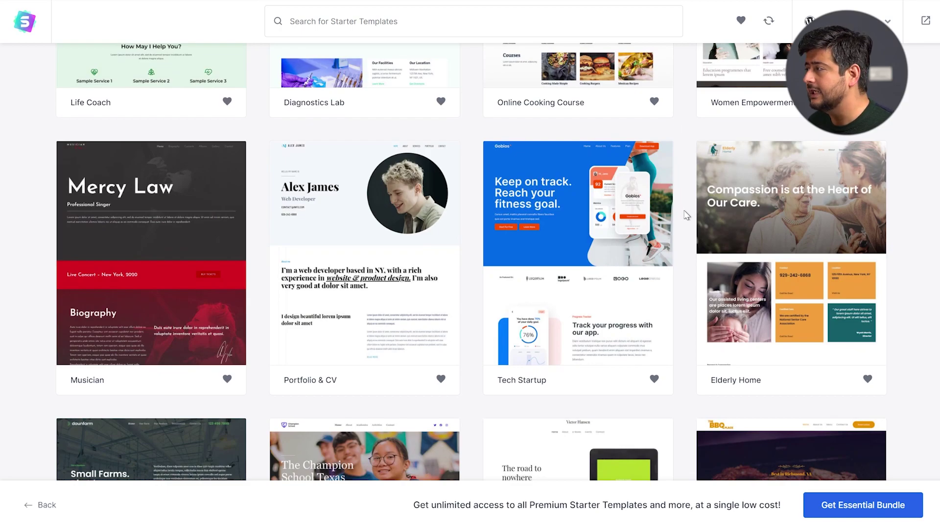
{"action": "scroll", "coordinate": [687, 216], "scroll_direction": "up", "scroll_amount": 10}
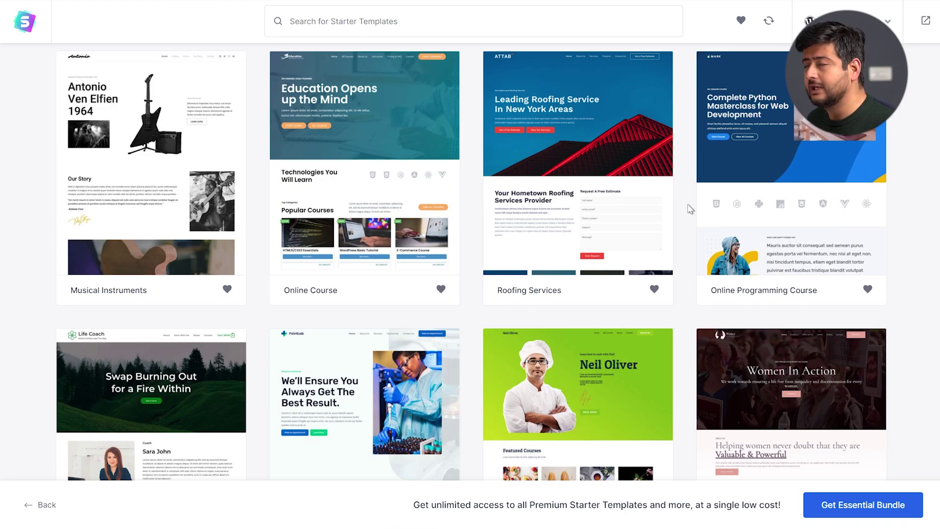
Preview the Online Cooking Course template without a logo, try the blue color palette on it, and close the preview
{"action": "scroll", "coordinate": [685, 209], "scroll_direction": "down", "scroll_amount": 2}
{"action": "left_click", "coordinate": [596, 296]}
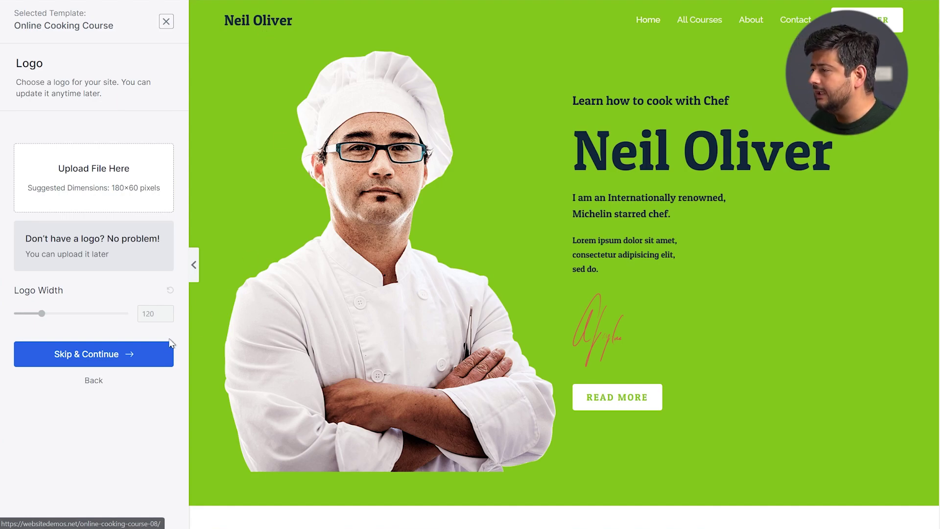
{"action": "left_click", "coordinate": [153, 353]}
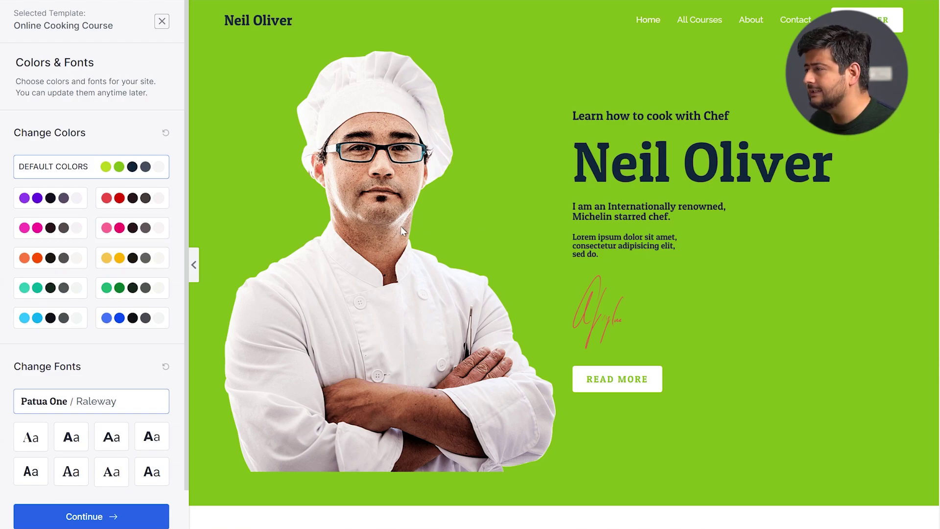
{"action": "left_click", "coordinate": [141, 318]}
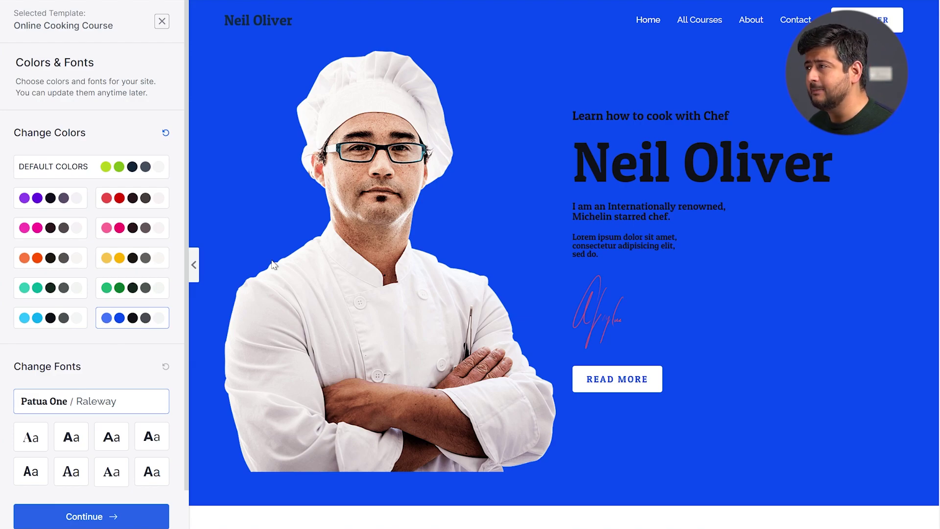
{"action": "left_click", "coordinate": [162, 23]}
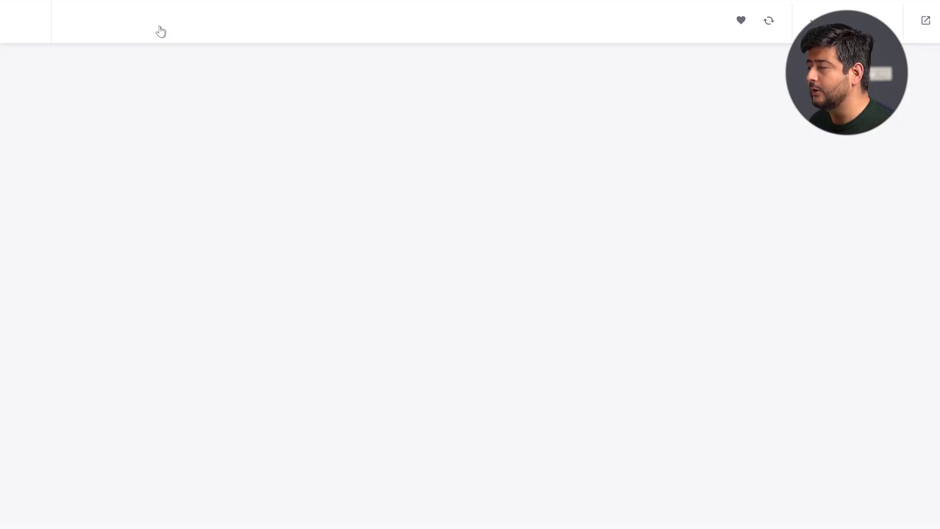
Look through more website templates, the option to add one to favorites, and the category filters
{"action": "scroll", "coordinate": [267, 216], "scroll_direction": "down", "scroll_amount": 8}
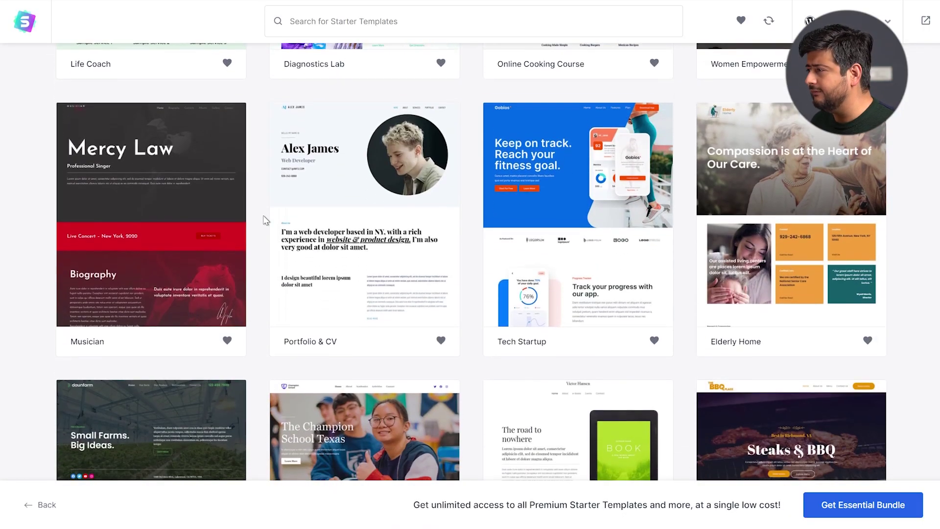
{"action": "scroll", "coordinate": [267, 220], "scroll_direction": "down", "scroll_amount": 5}
{"action": "scroll", "coordinate": [259, 217], "scroll_direction": "down", "scroll_amount": 12}
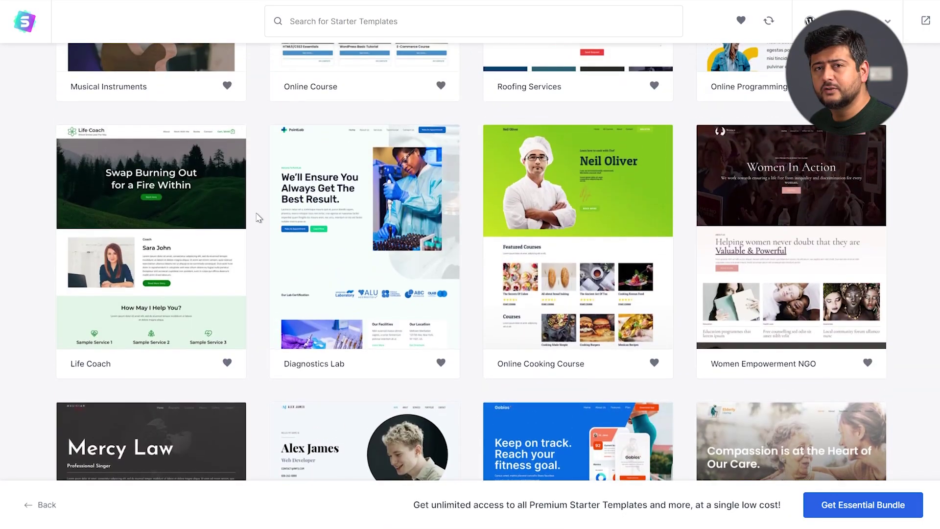
{"action": "scroll", "coordinate": [258, 216], "scroll_direction": "up", "scroll_amount": 7}
{"action": "scroll", "coordinate": [265, 221], "scroll_direction": "up", "scroll_amount": 15}
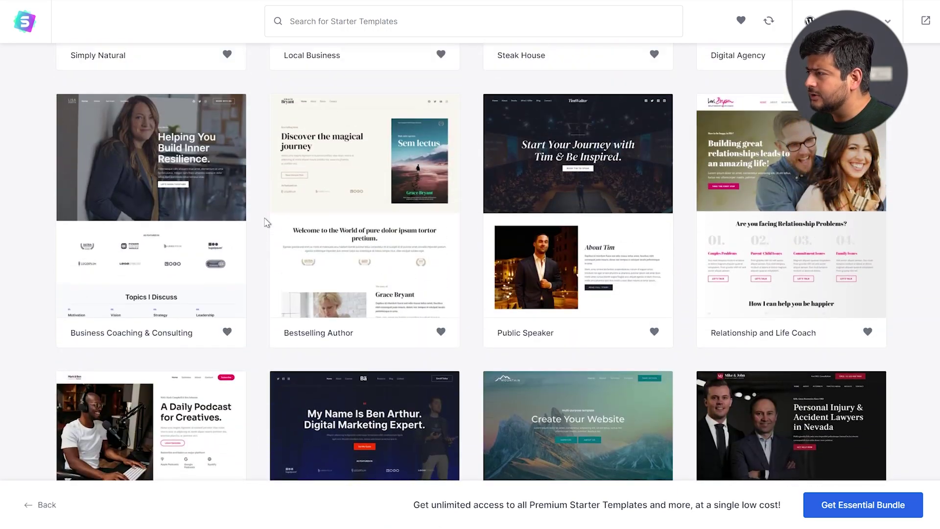
{"action": "scroll", "coordinate": [264, 222], "scroll_direction": "up", "scroll_amount": 5}
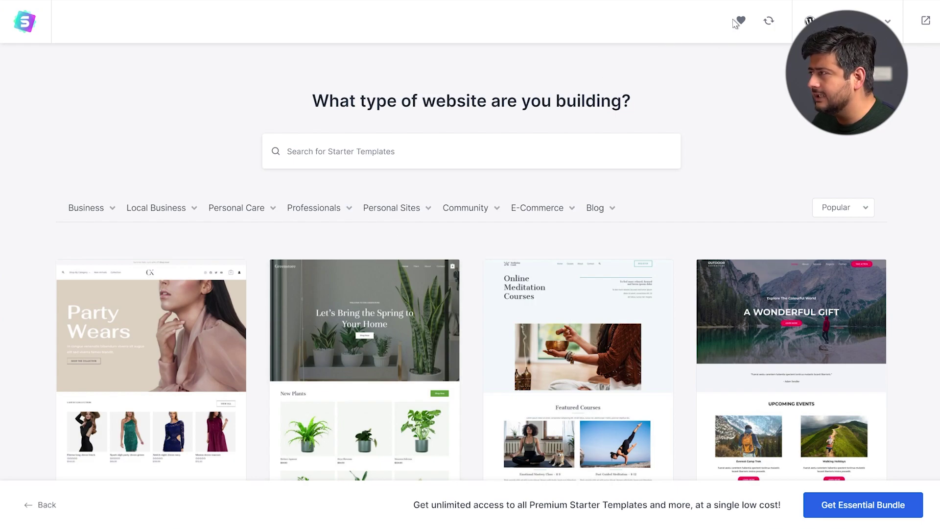
{"action": "scroll", "coordinate": [739, 219], "scroll_direction": "down", "scroll_amount": 2}
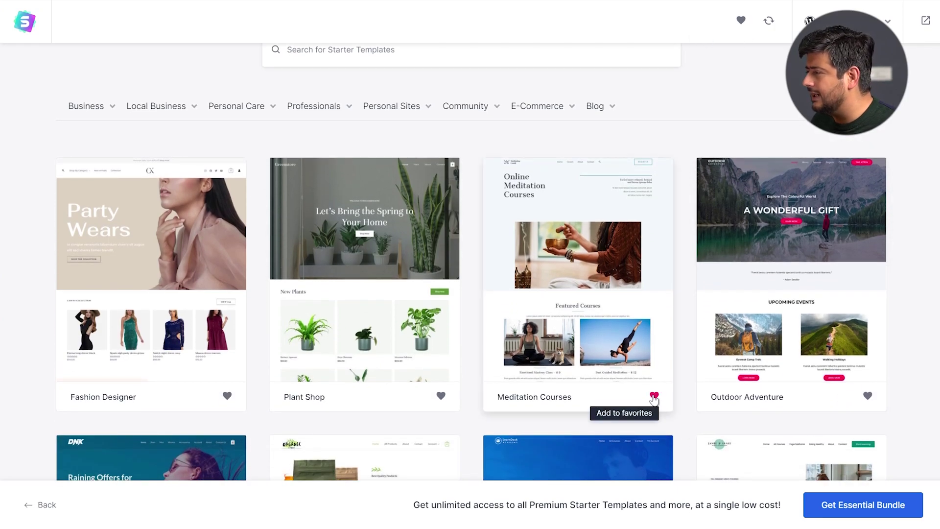
{"action": "scroll", "coordinate": [678, 366], "scroll_direction": "up", "scroll_amount": 2}
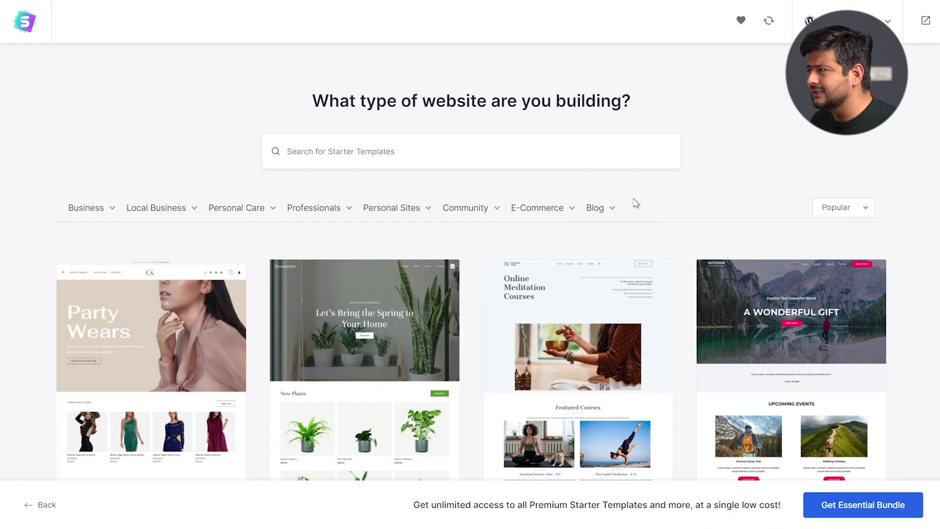
{"action": "mouse_move", "coordinate": [277, 216]}
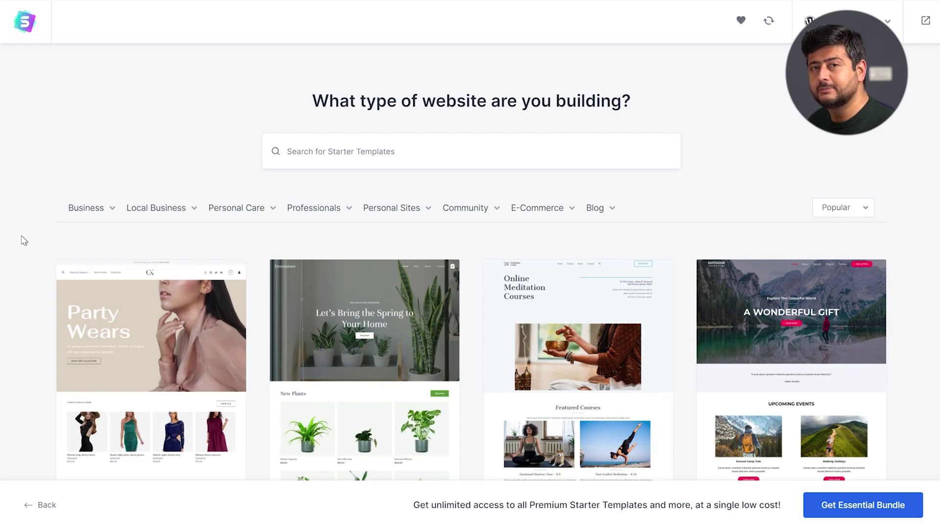
Leave the template library for the dashboard and add a new post
{"action": "left_click", "coordinate": [923, 27]}
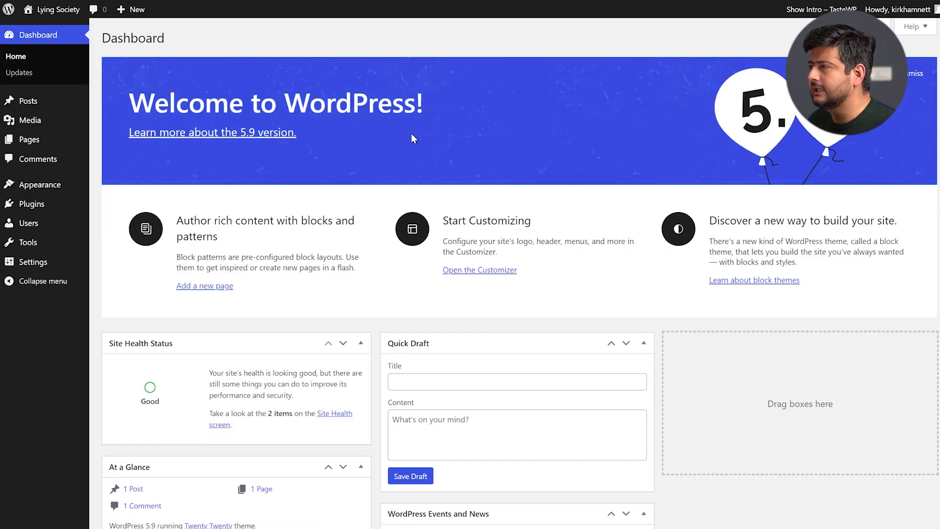
{"action": "mouse_move", "coordinate": [49, 104]}
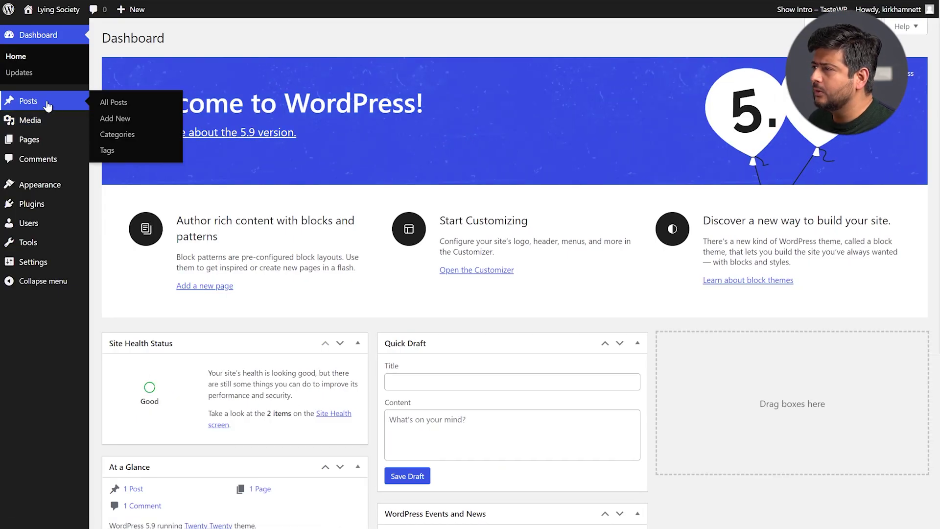
{"action": "left_click", "coordinate": [128, 124]}
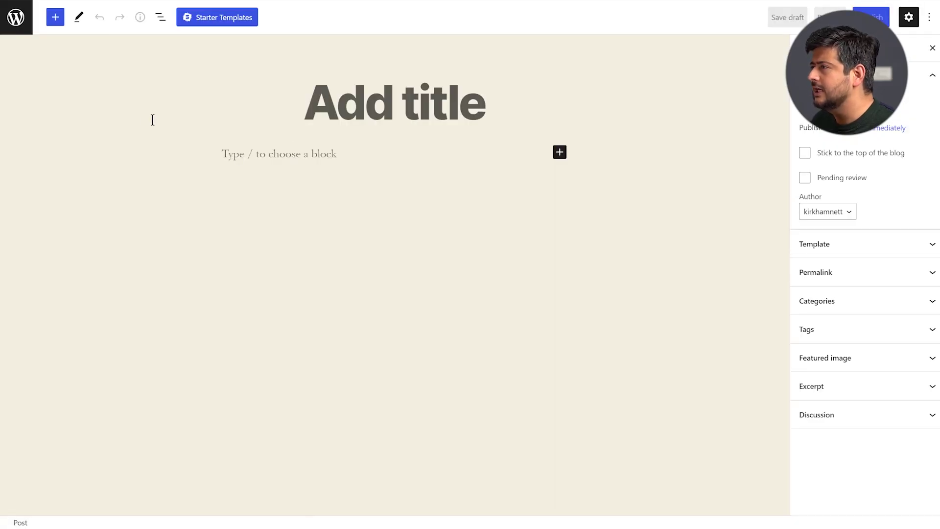
Open the Starter Templates library inside the post editor and browse its page templates
{"action": "left_click", "coordinate": [209, 19]}
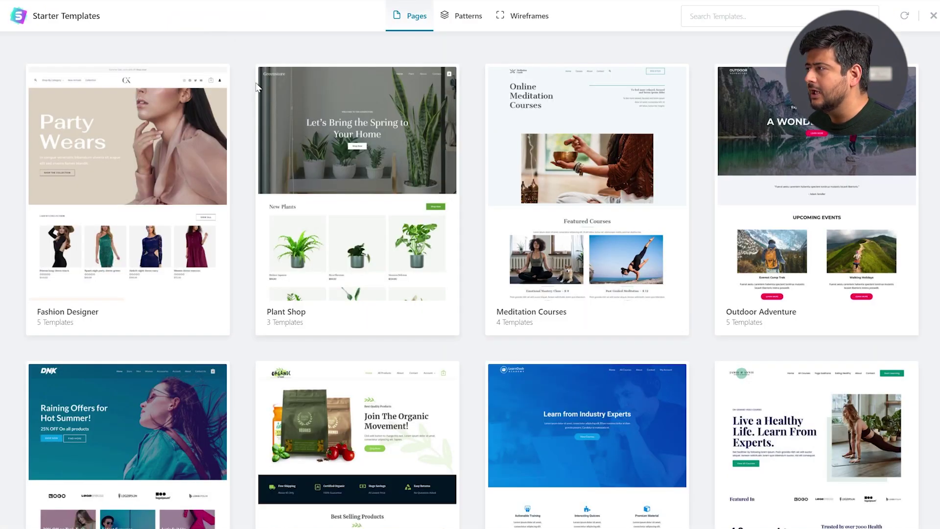
{"action": "scroll", "coordinate": [244, 122], "scroll_direction": "down", "scroll_amount": 20}
{"action": "scroll", "coordinate": [242, 142], "scroll_direction": "down", "scroll_amount": 15}
{"action": "scroll", "coordinate": [240, 142], "scroll_direction": "up", "scroll_amount": 1}
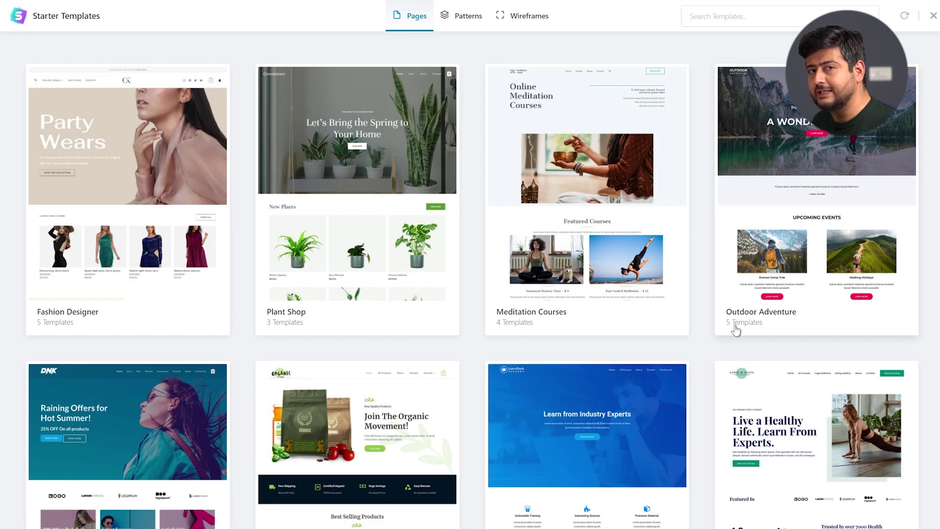
Open the Outdoor Adventure template set and preview its Contact page template in full
{"action": "left_click", "coordinate": [803, 175]}
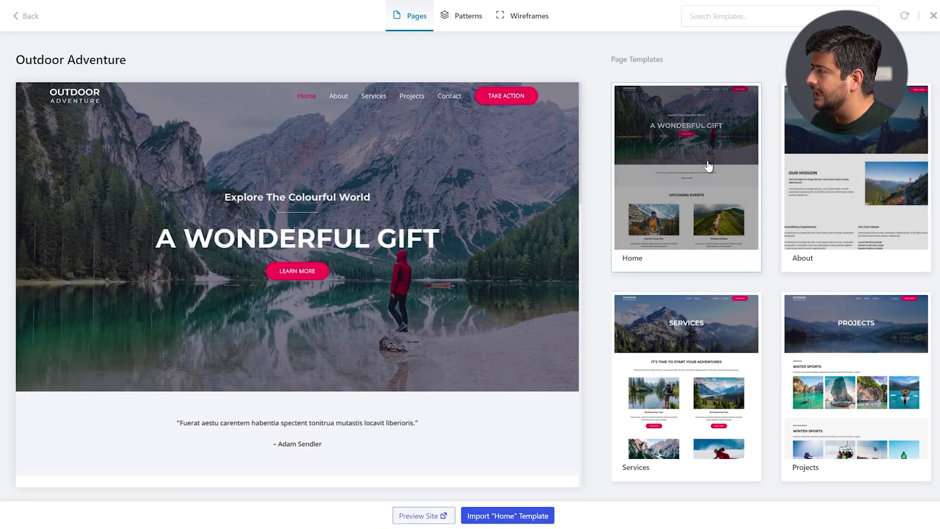
{"action": "scroll", "coordinate": [848, 168], "scroll_direction": "down", "scroll_amount": 5}
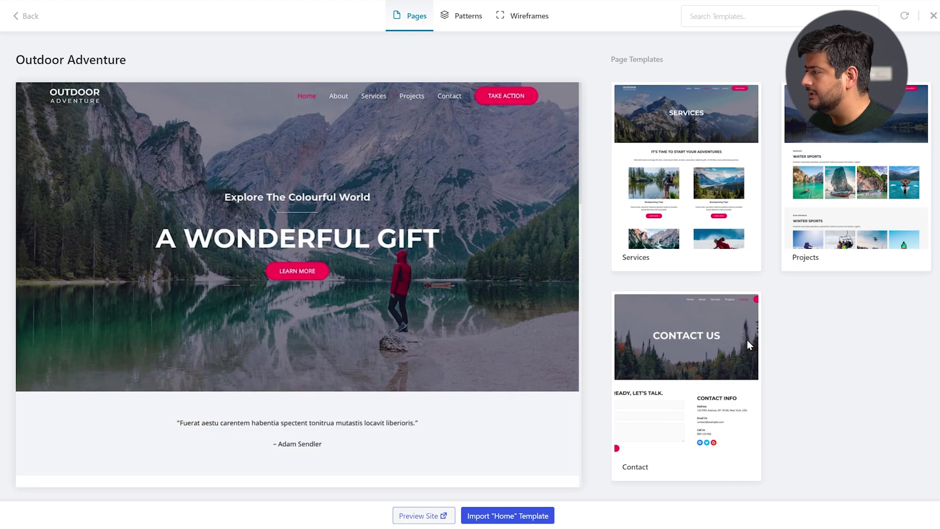
{"action": "left_click", "coordinate": [687, 361]}
{"action": "scroll", "coordinate": [464, 286], "scroll_direction": "down", "scroll_amount": 3}
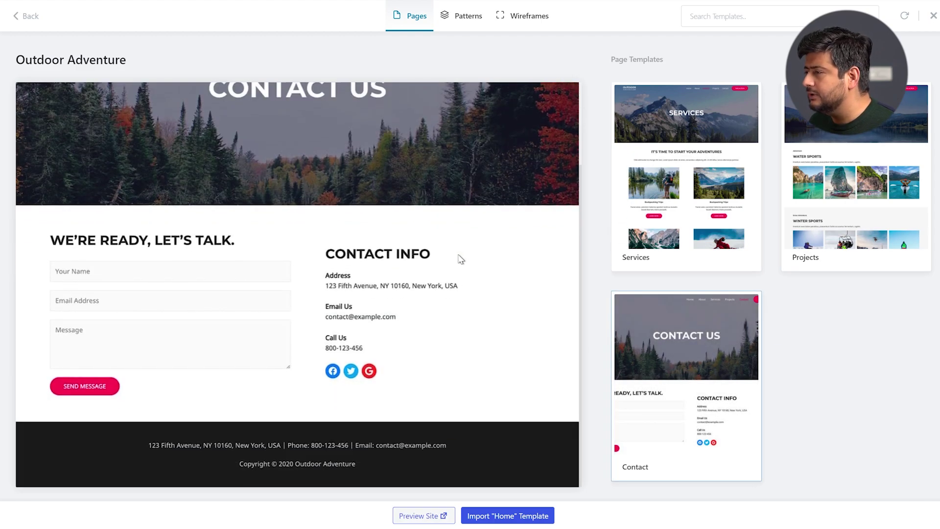
{"action": "scroll", "coordinate": [461, 264], "scroll_direction": "up", "scroll_amount": 3}
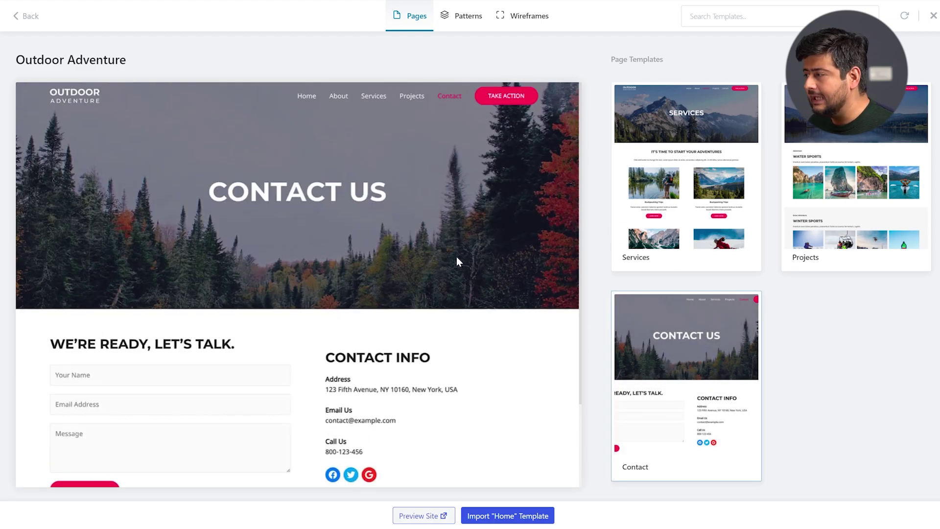
{"action": "scroll", "coordinate": [457, 258], "scroll_direction": "down", "scroll_amount": 3}
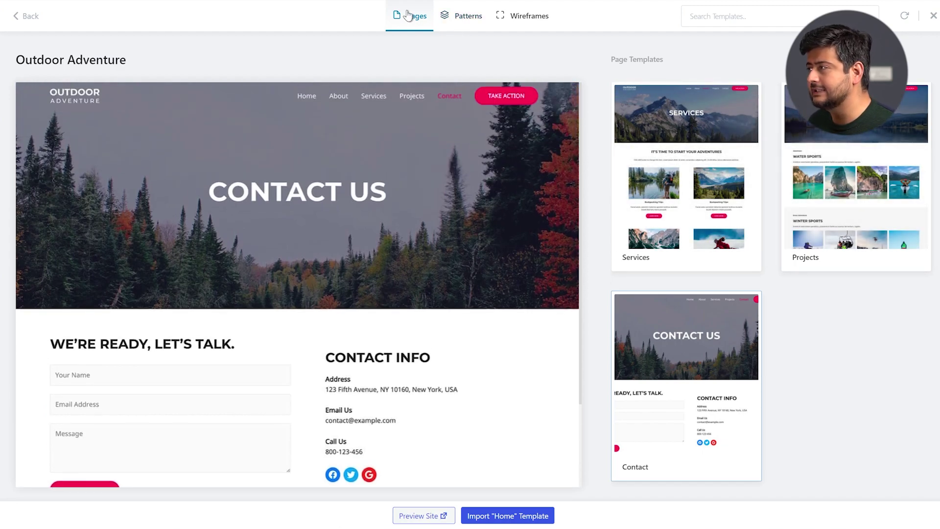
Show the Patterns collection of the Starter Templates library and look through the section designs it offers
{"action": "left_click", "coordinate": [468, 19]}
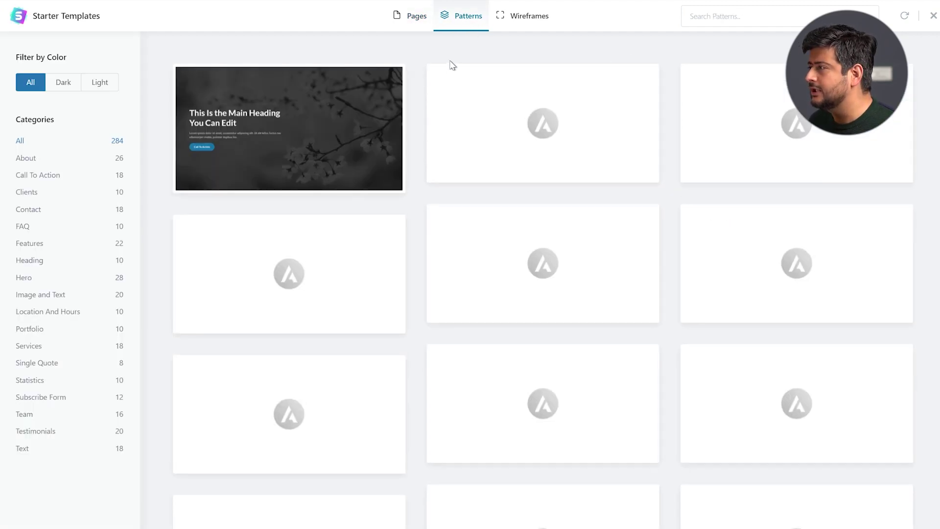
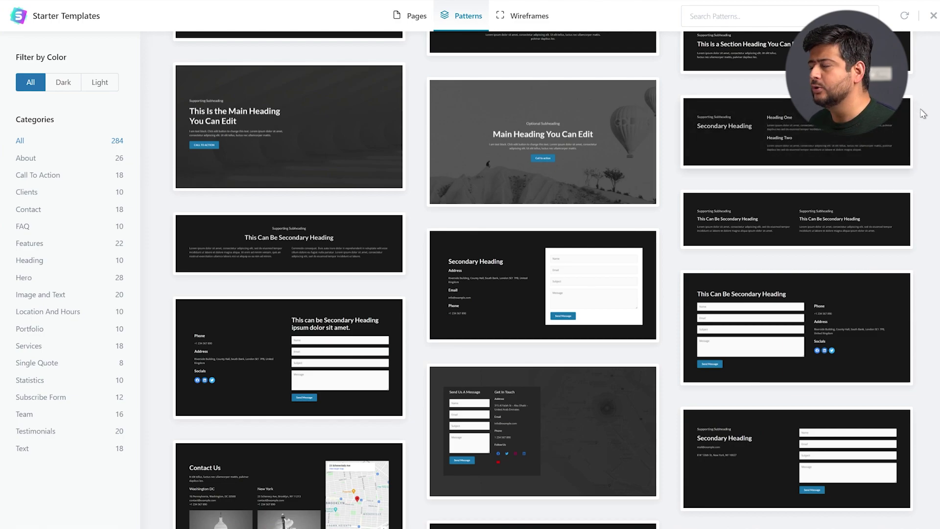
{"action": "scroll", "coordinate": [921, 117], "scroll_direction": "down", "scroll_amount": 6}
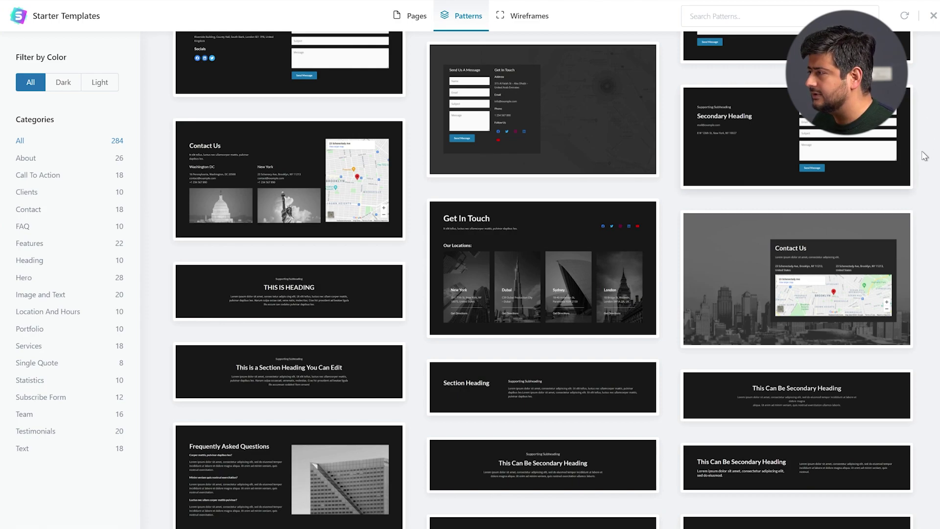
{"action": "scroll", "coordinate": [924, 155], "scroll_direction": "down", "scroll_amount": 5}
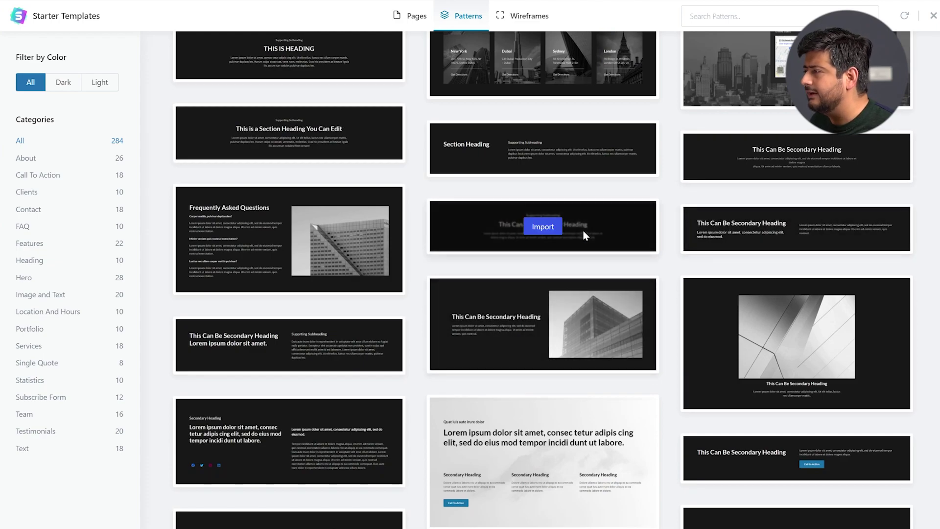
{"action": "scroll", "coordinate": [646, 237], "scroll_direction": "down", "scroll_amount": 5}
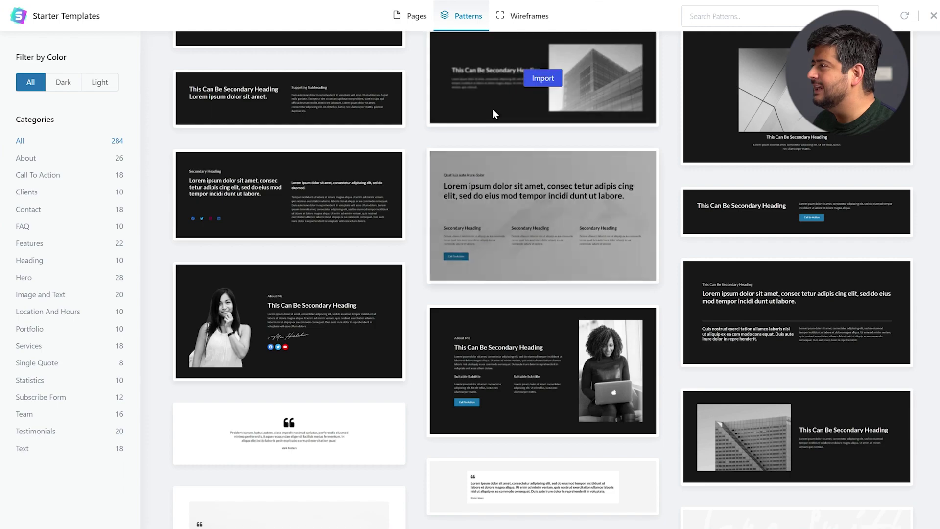
Show the Wireframes collection and look through all its section layouts, including the team, testimonial, FAQ and call-to-action ones
{"action": "left_click", "coordinate": [524, 19]}
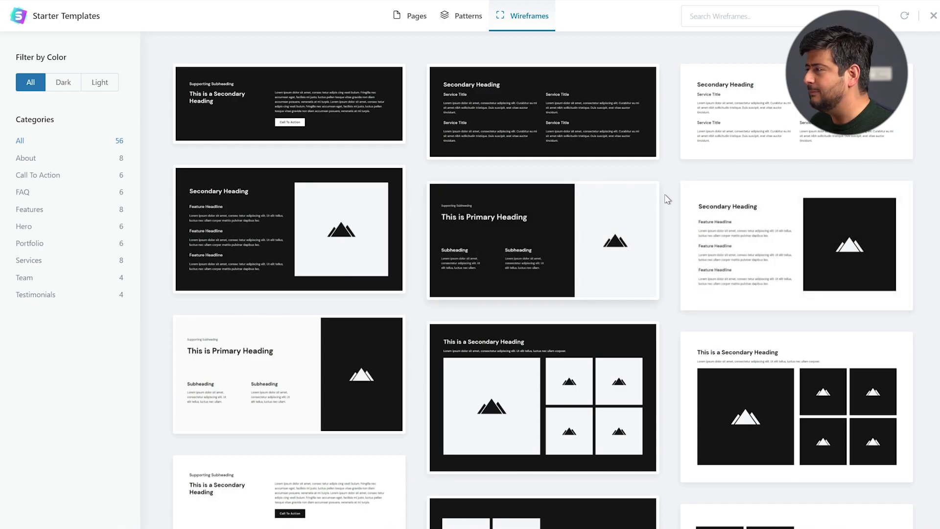
{"action": "mouse_move", "coordinate": [623, 228]}
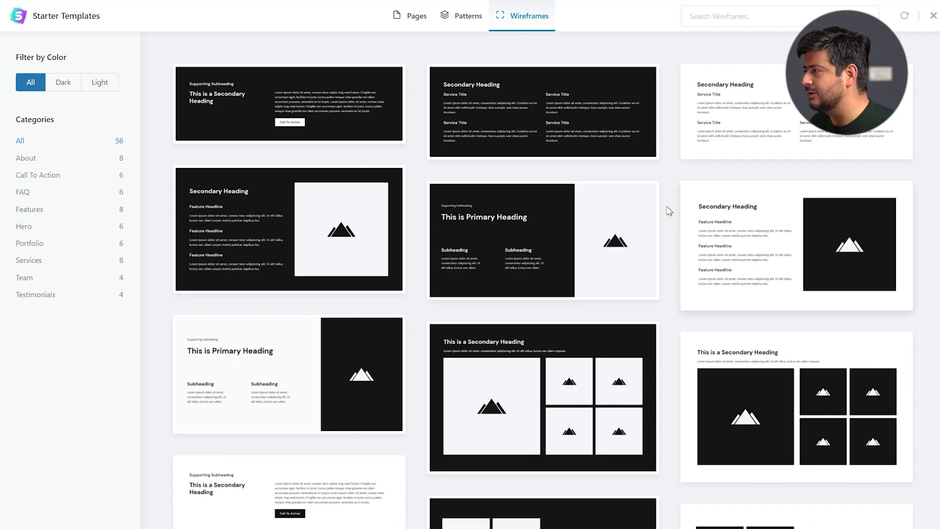
{"action": "scroll", "coordinate": [664, 209], "scroll_direction": "down", "scroll_amount": 2}
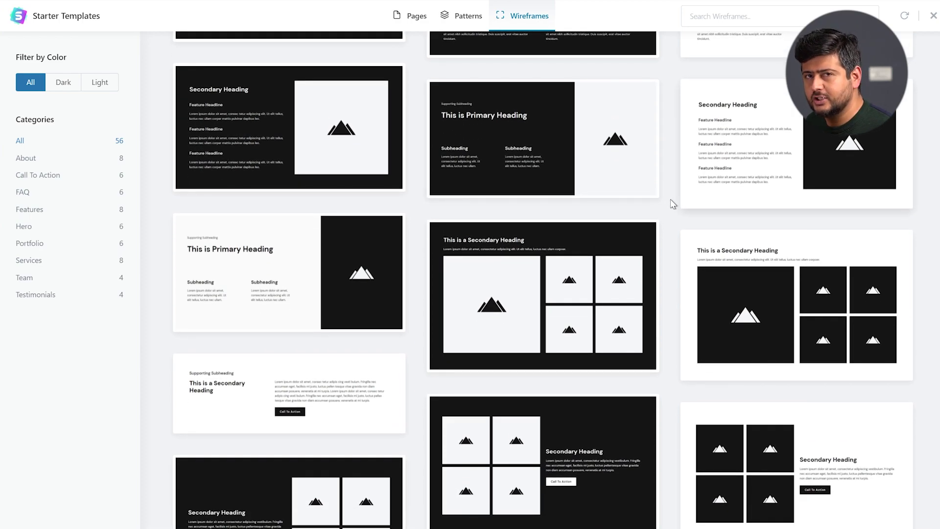
{"action": "scroll", "coordinate": [672, 203], "scroll_direction": "down", "scroll_amount": 2}
{"action": "scroll", "coordinate": [669, 202], "scroll_direction": "down", "scroll_amount": 1}
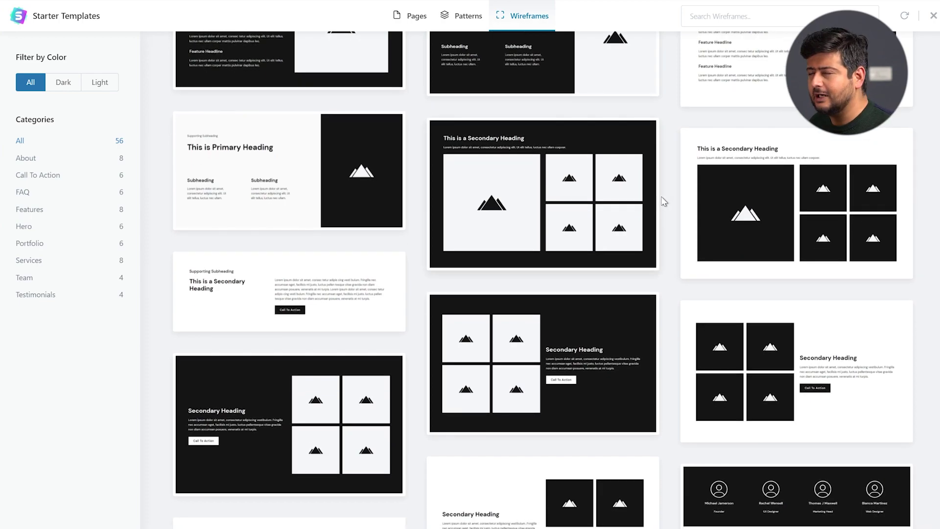
{"action": "scroll", "coordinate": [664, 201], "scroll_direction": "down", "scroll_amount": 2}
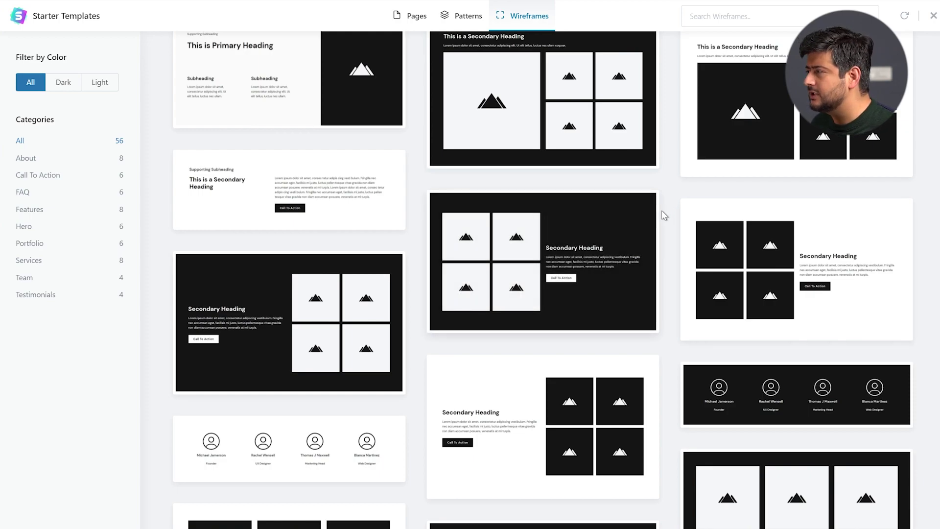
{"action": "scroll", "coordinate": [664, 213], "scroll_direction": "down", "scroll_amount": 2}
{"action": "scroll", "coordinate": [669, 201], "scroll_direction": "down", "scroll_amount": 5}
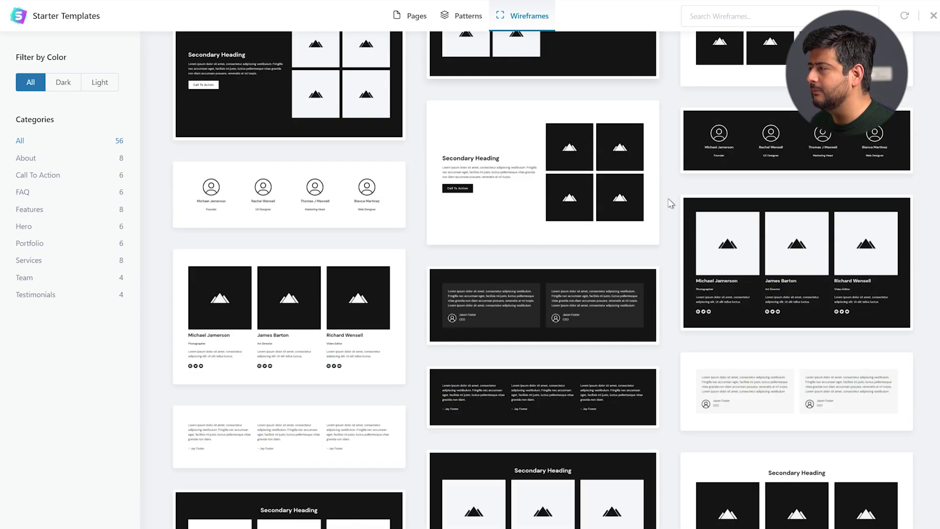
{"action": "scroll", "coordinate": [671, 203], "scroll_direction": "down", "scroll_amount": 15}
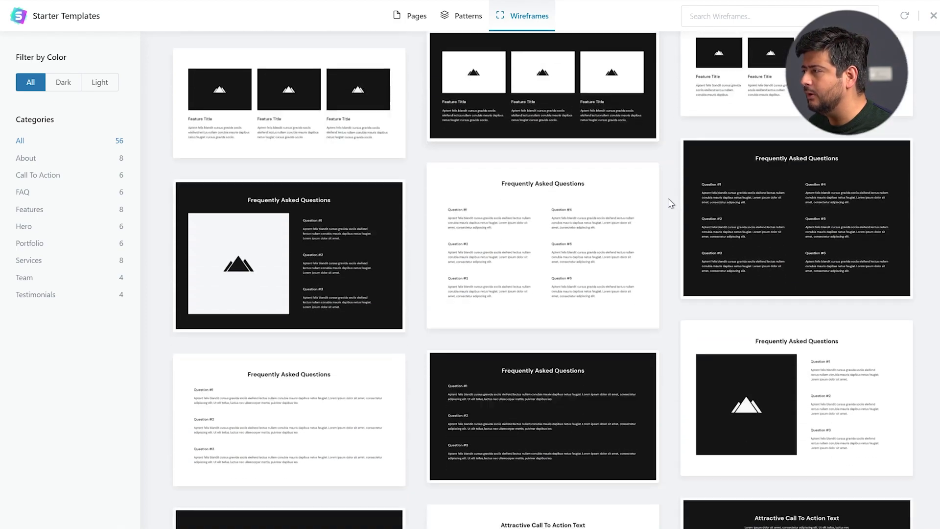
{"action": "scroll", "coordinate": [671, 204], "scroll_direction": "down", "scroll_amount": 15}
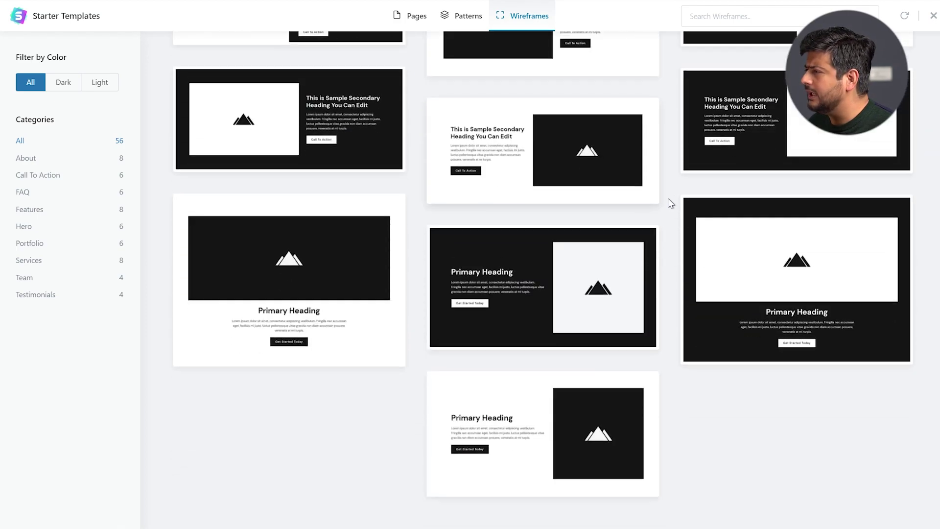
{"action": "scroll", "coordinate": [670, 204], "scroll_direction": "up", "scroll_amount": 15}
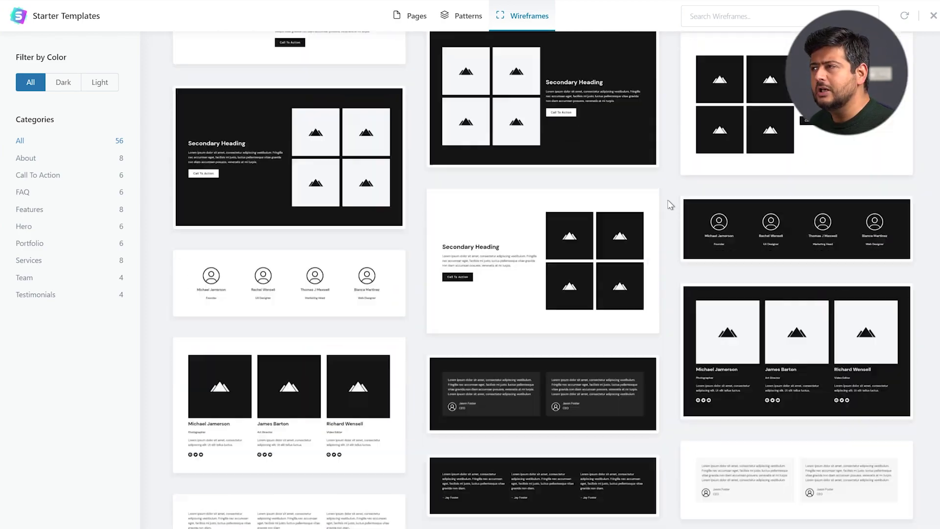
{"action": "scroll", "coordinate": [670, 205], "scroll_direction": "up", "scroll_amount": 3}
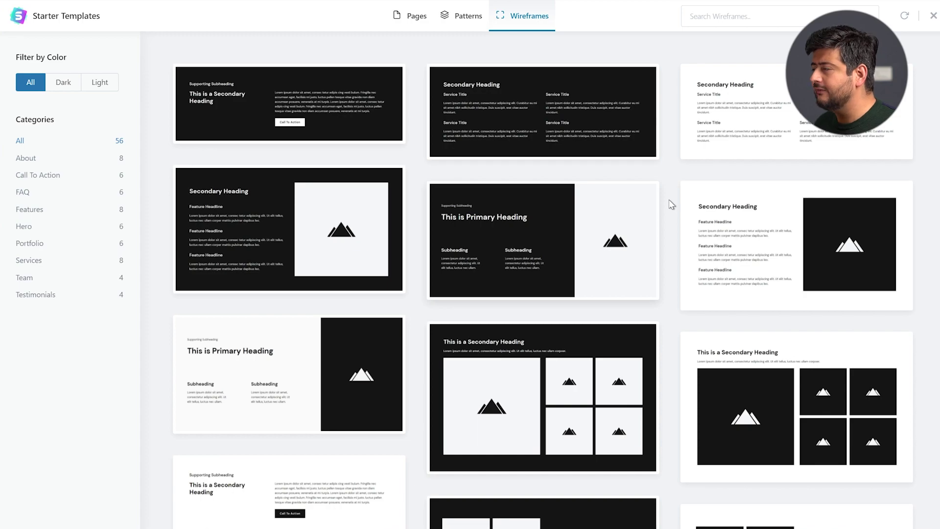
Revisit the library's page templates, patterns and wireframes in turn to compare the three kinds of designs
{"action": "left_click", "coordinate": [408, 25]}
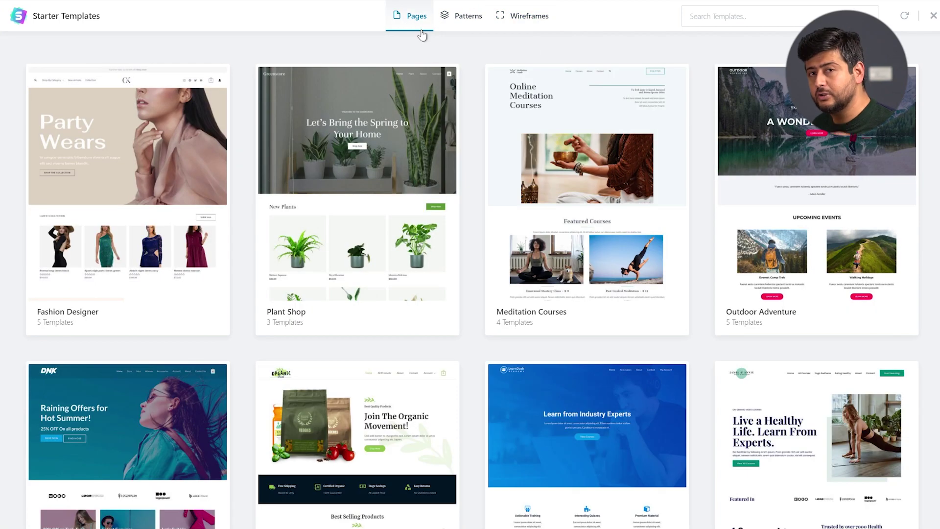
{"action": "left_click", "coordinate": [462, 19]}
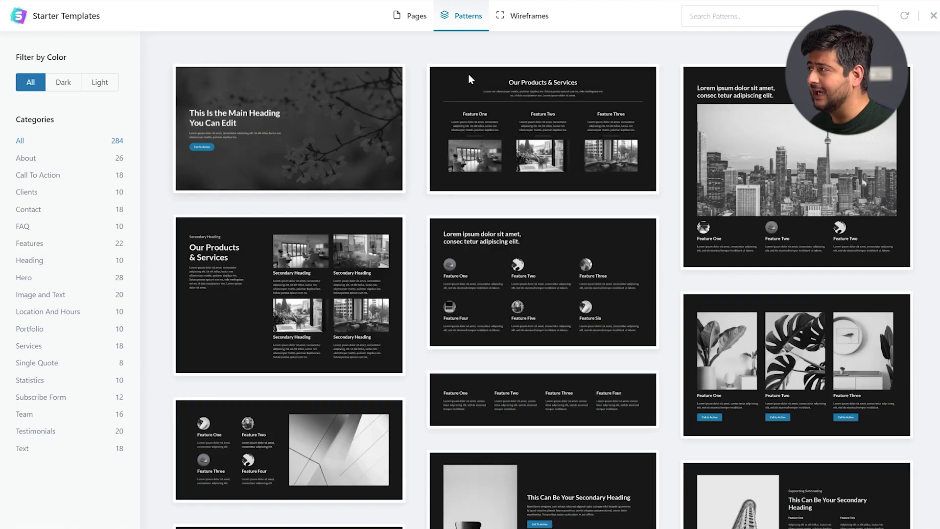
{"action": "left_click", "coordinate": [523, 18]}
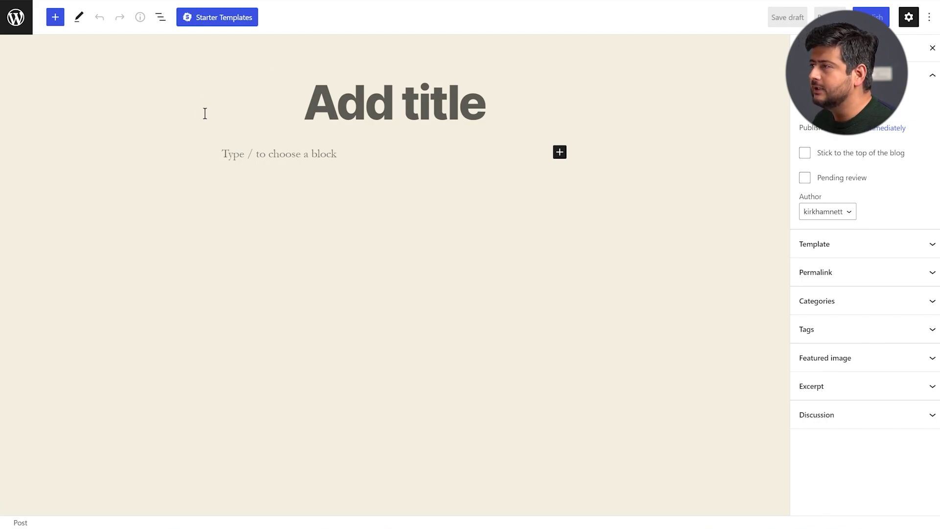
Open the block inserter in the empty post and show WordPress's built-in block patterns
{"action": "left_click", "coordinate": [54, 24]}
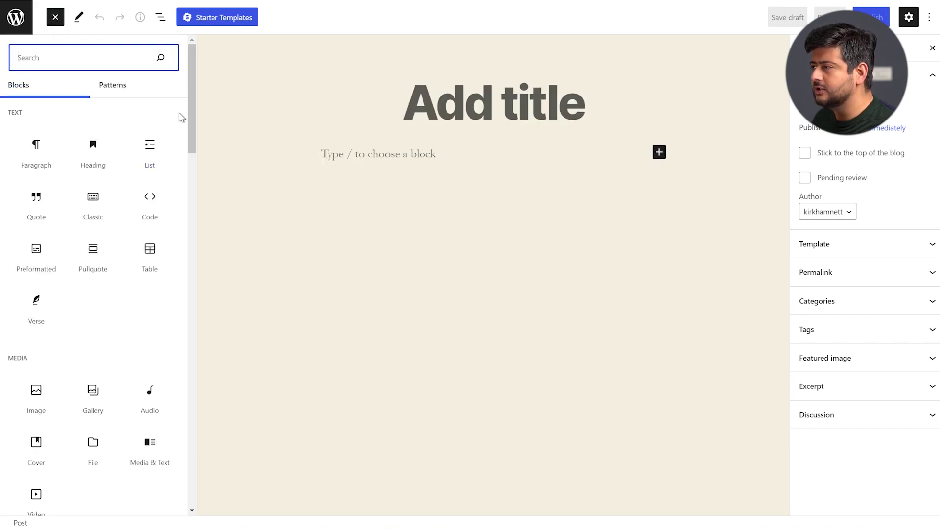
{"action": "mouse_move", "coordinate": [192, 102]}
{"action": "left_mouse_down"}
{"action": "mouse_move", "coordinate": [204, 212]}
{"action": "mouse_move", "coordinate": [196, 99]}
{"action": "left_mouse_up"}
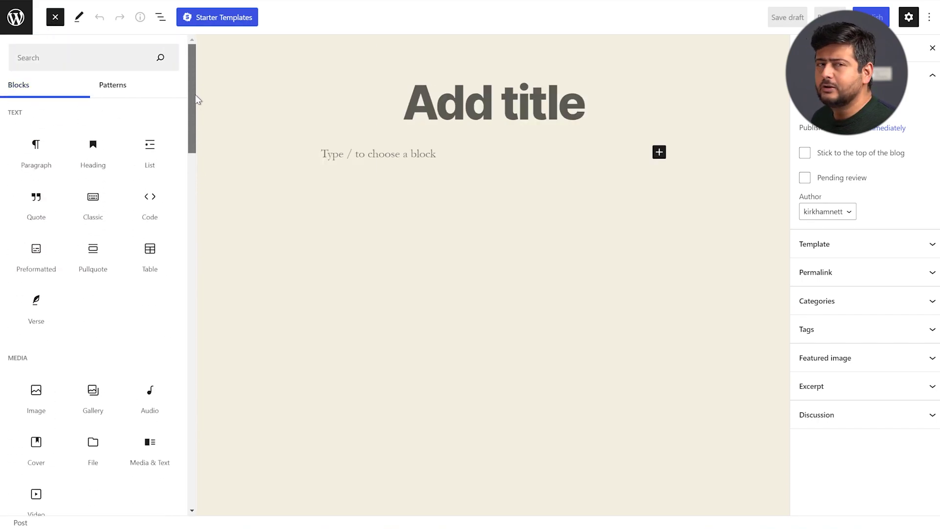
{"action": "left_click", "coordinate": [123, 89]}
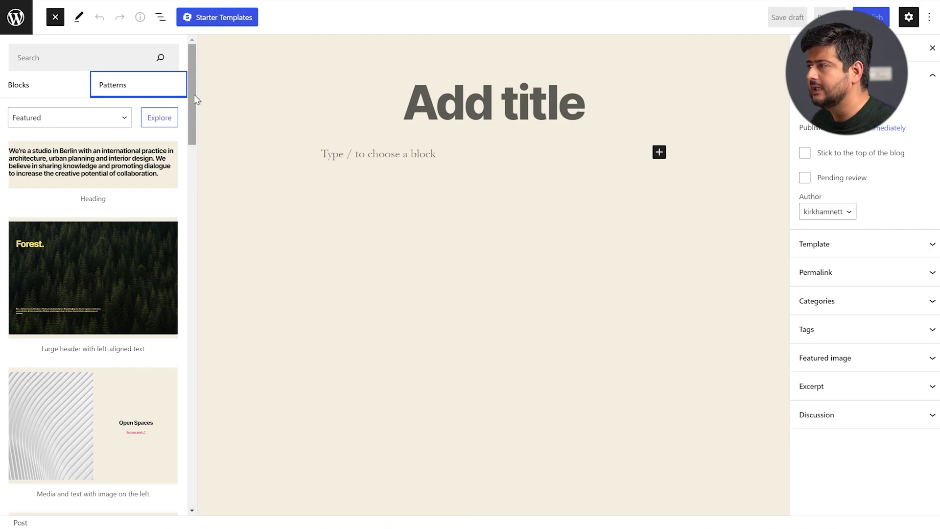
{"action": "mouse_move", "coordinate": [194, 95]}
{"action": "left_mouse_down"}
{"action": "mouse_move", "coordinate": [185, 275]}
{"action": "mouse_move", "coordinate": [179, 163]}
{"action": "mouse_move", "coordinate": [189, 79]}
{"action": "left_mouse_up"}
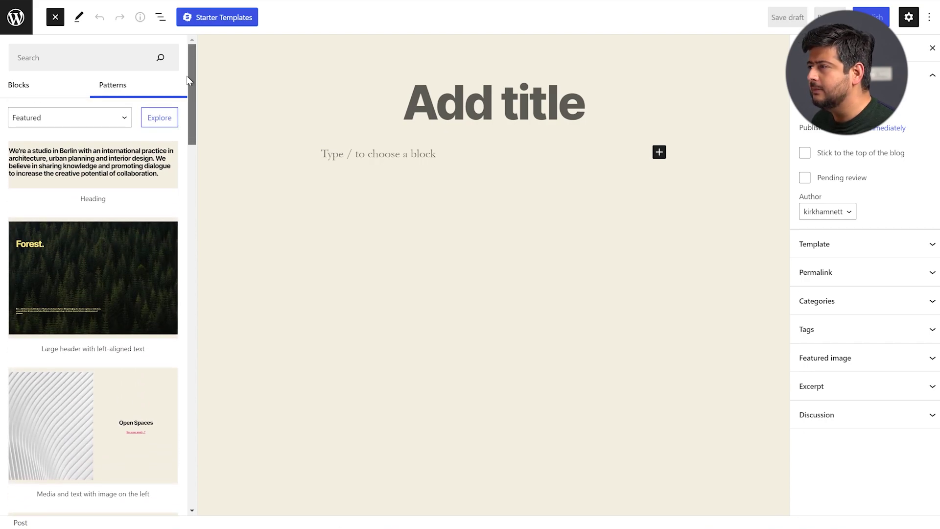
Explore the built-in patterns in the full-size pattern browser and look through the Featured ones
{"action": "left_click", "coordinate": [162, 122]}
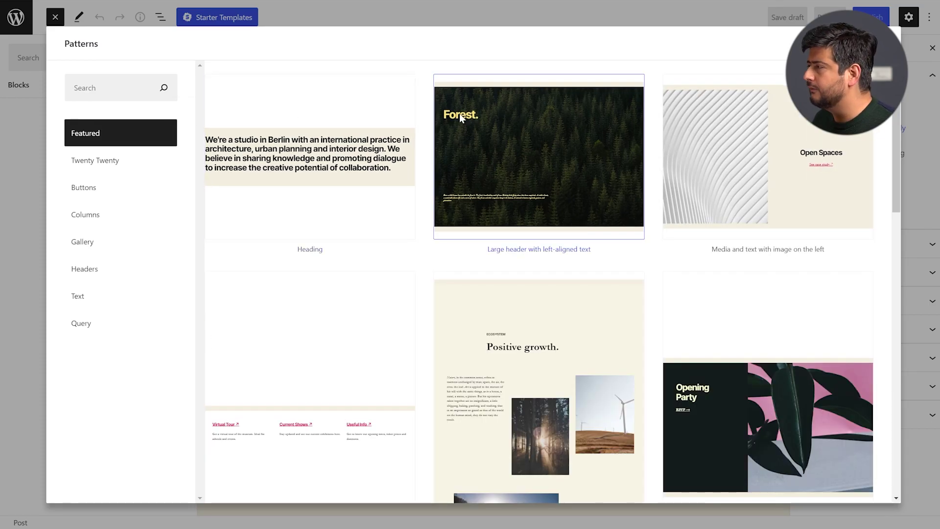
{"action": "scroll", "coordinate": [894, 146], "scroll_direction": "down", "scroll_amount": 5}
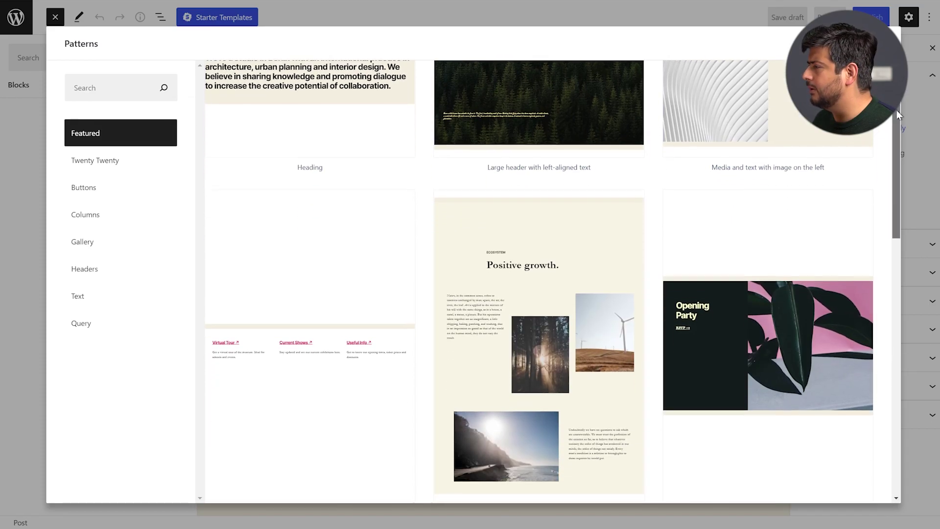
{"action": "scroll", "coordinate": [898, 206], "scroll_direction": "down", "scroll_amount": 5}
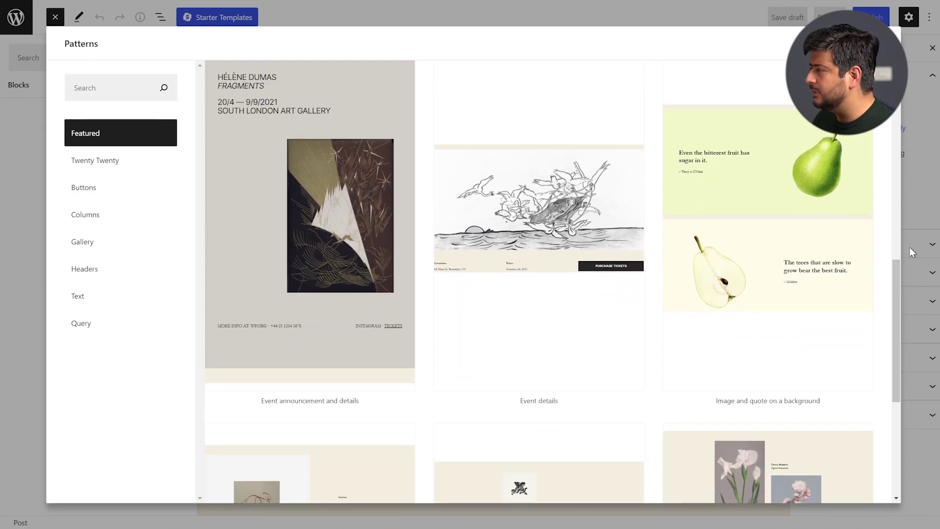
{"action": "left_click_drag", "start_coordinate": [898, 280], "coordinate": [894, 342]}
View the patterns in the Twenty Twenty, Buttons, Columns and Gallery categories one after another
{"action": "left_click", "coordinate": [140, 163]}
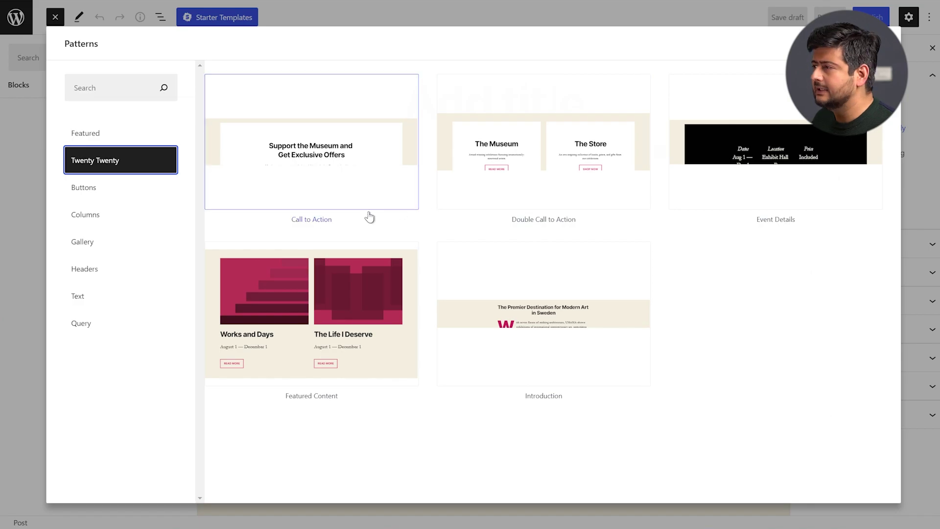
{"action": "left_click", "coordinate": [108, 193]}
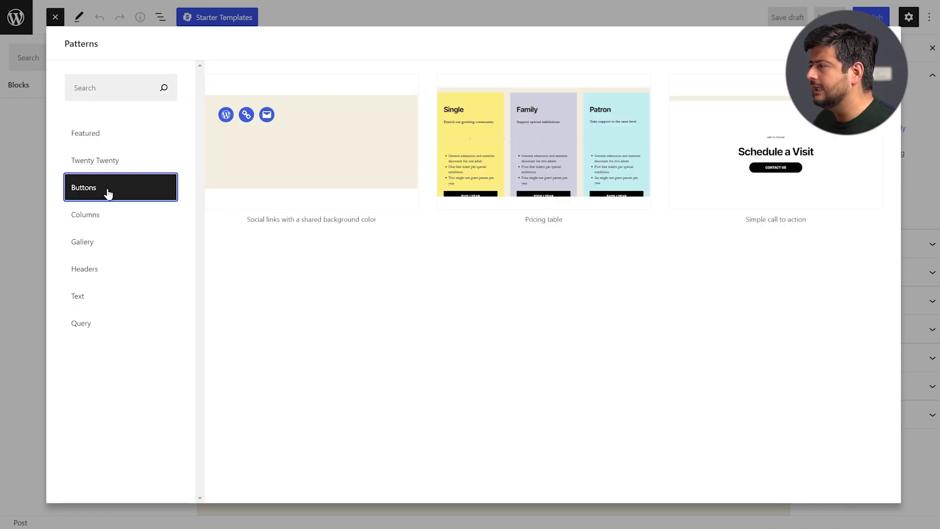
{"action": "left_click", "coordinate": [121, 216]}
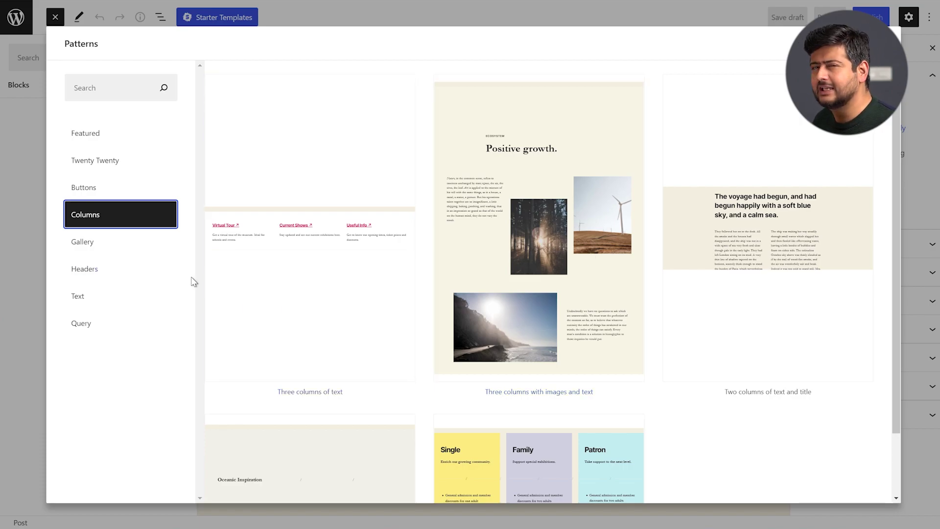
{"action": "left_click", "coordinate": [97, 249]}
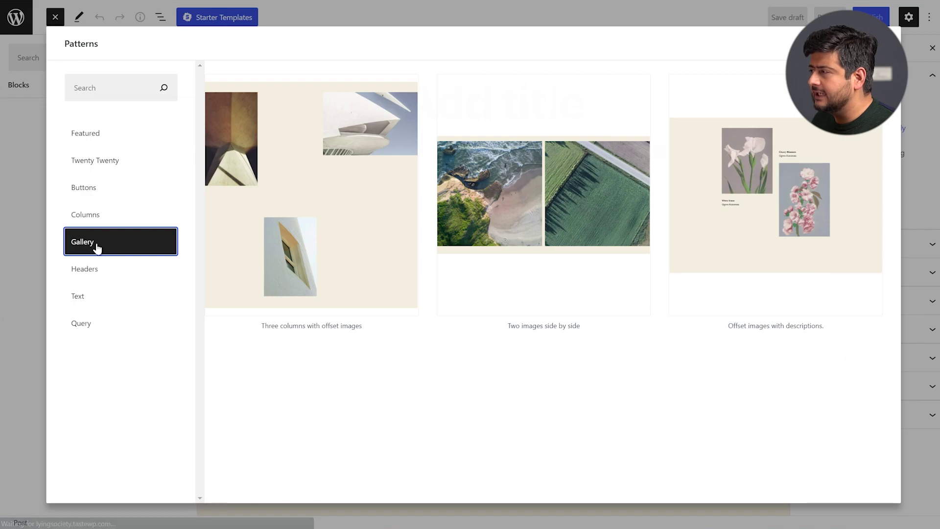
Show the Headers patterns and choose "Large header with text and a button" for the post
{"action": "left_click", "coordinate": [101, 272]}
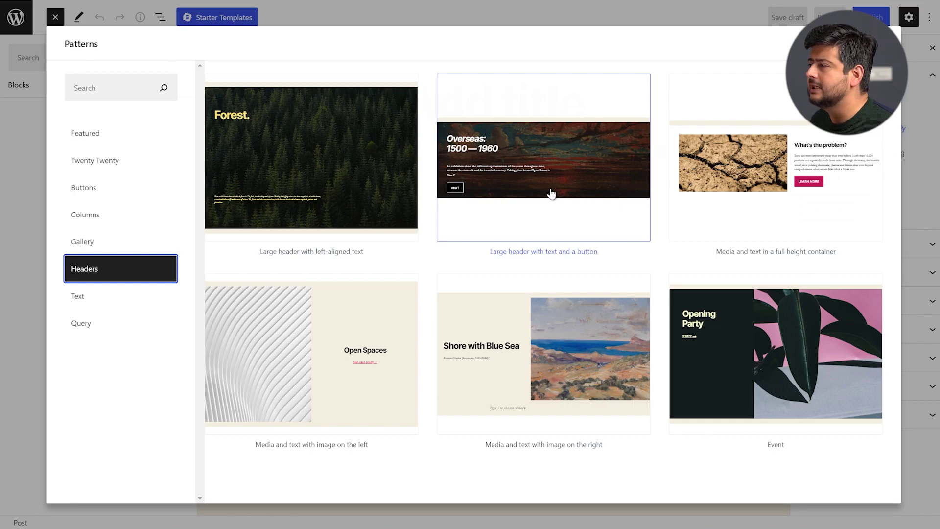
{"action": "left_click", "coordinate": [538, 167]}
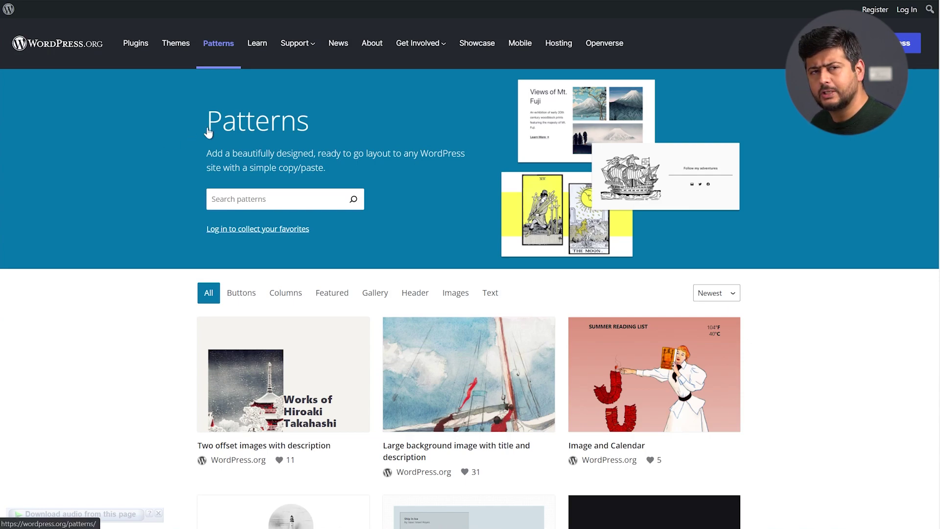
Look through the ready-made layouts in the WordPress.org pattern directory
{"action": "scroll", "coordinate": [201, 137], "scroll_direction": "down", "scroll_amount": 15}
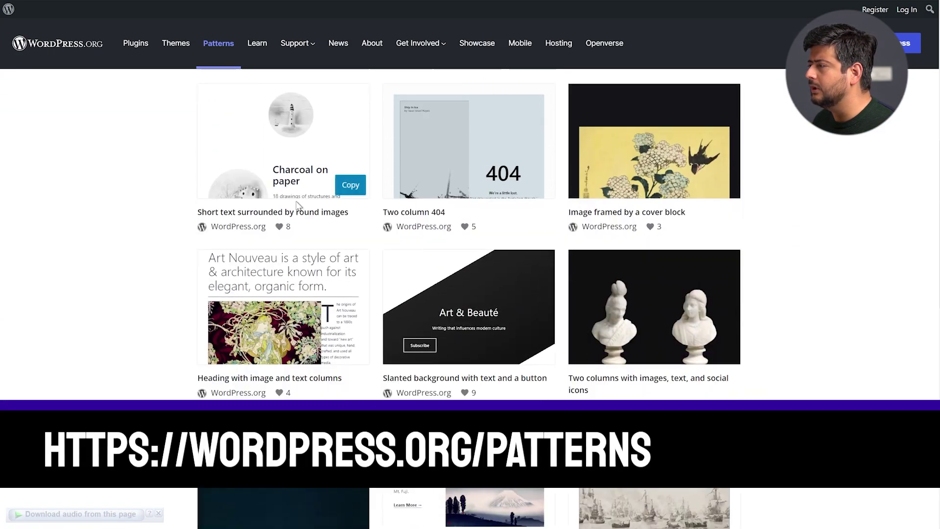
{"action": "scroll", "coordinate": [561, 226], "scroll_direction": "down", "scroll_amount": 1}
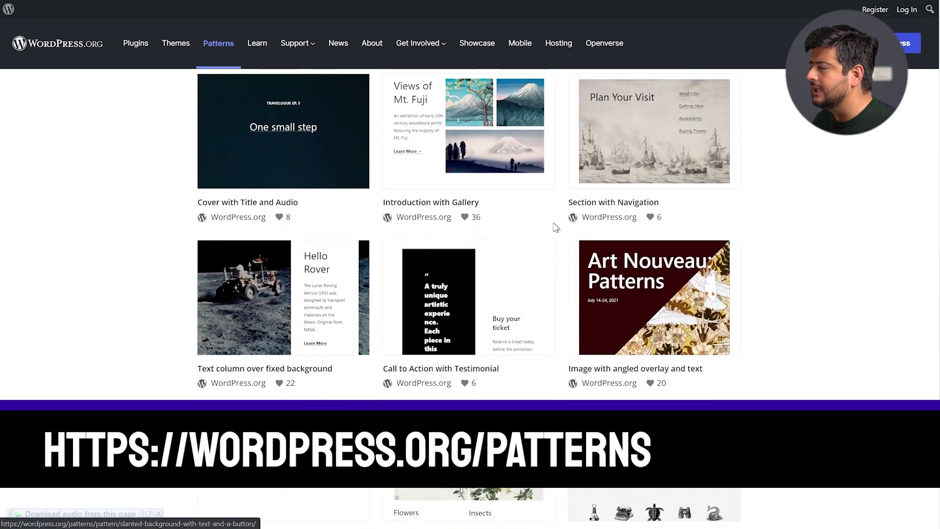